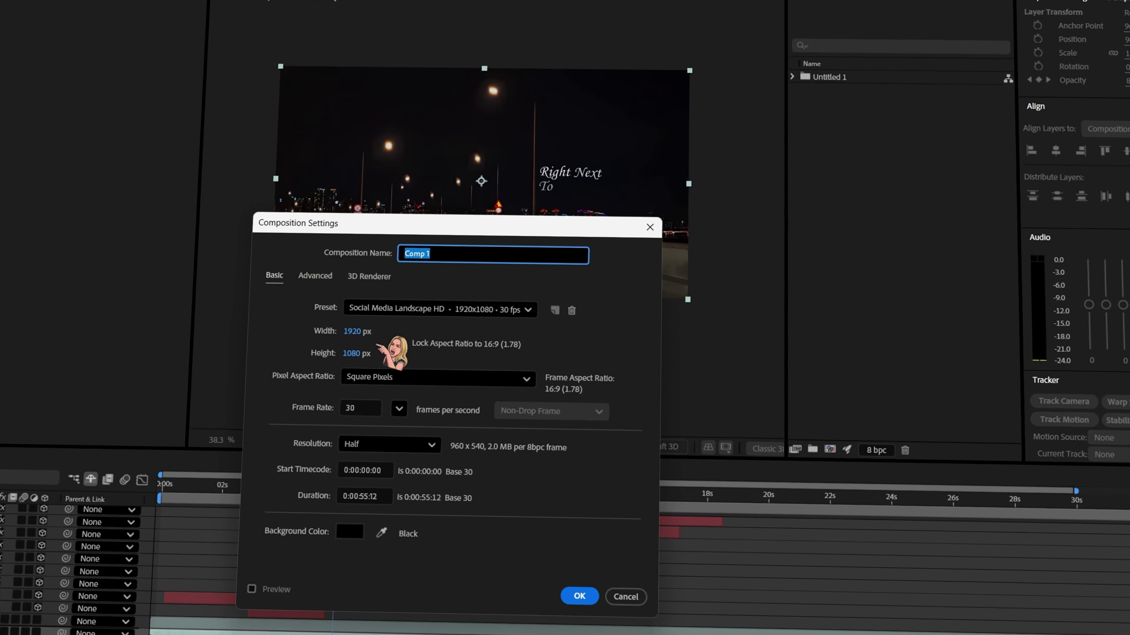
# - Create a new composition named Comp 1 with a custom frame size at 30 frames per second
pyautogui.click(310, 385)
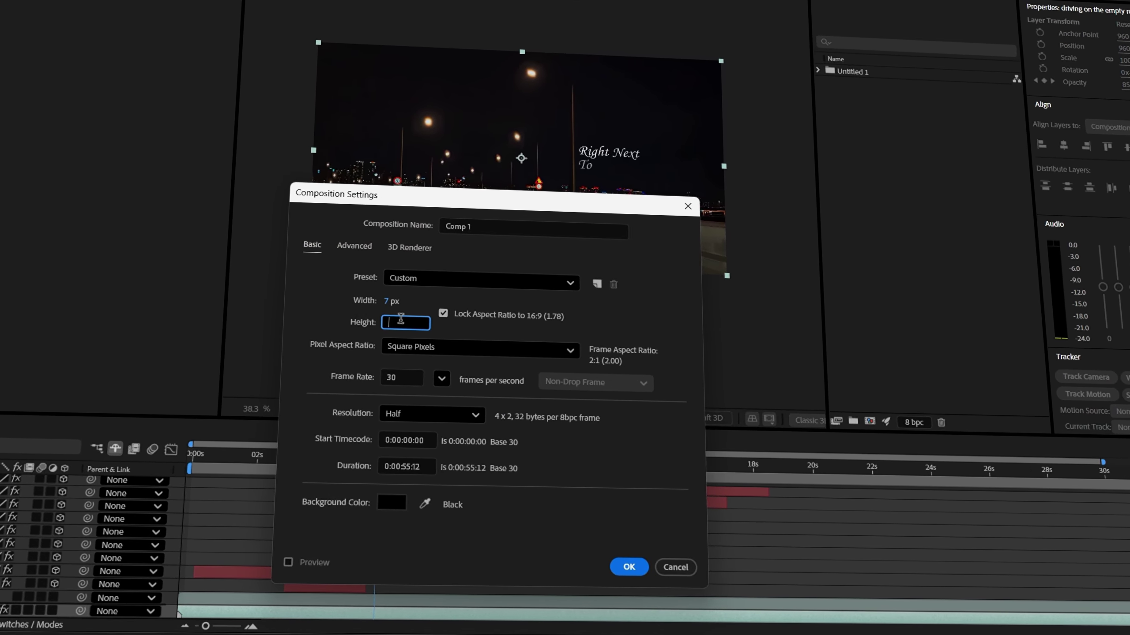
pyautogui.write('2160')
pyautogui.press('Return')
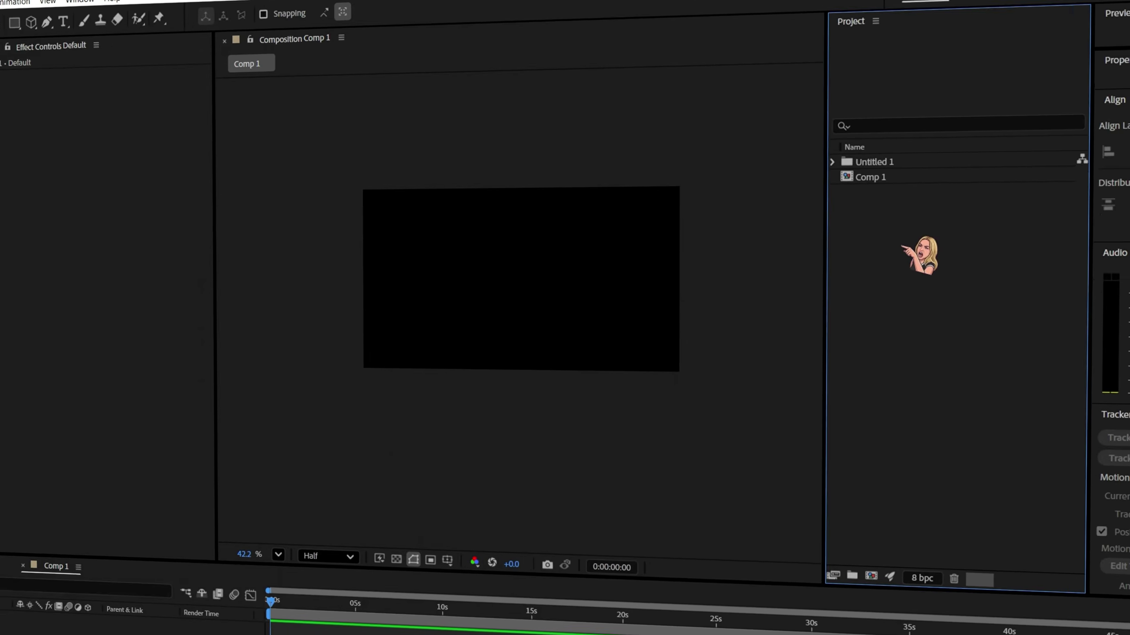
# - Place the footage 55555.mov in the Comp 1 timeline and set the preview resolution to Full
pyautogui.moveTo(905, 242); pyautogui.dragTo(896, 190)
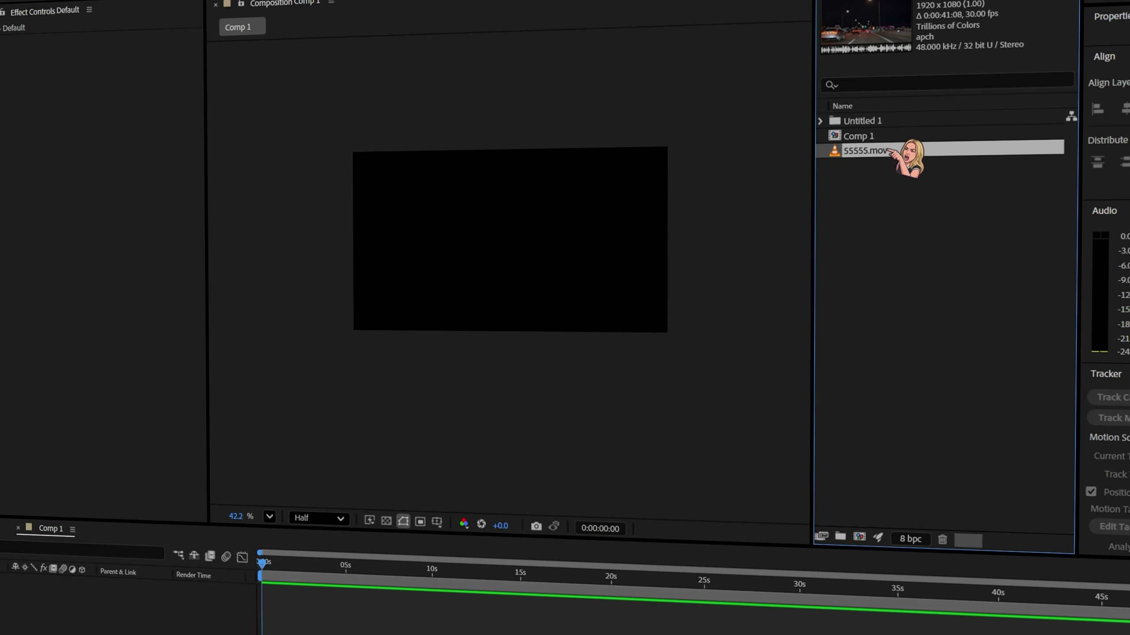
pyautogui.moveTo(887, 150); pyautogui.dragTo(75, 628)
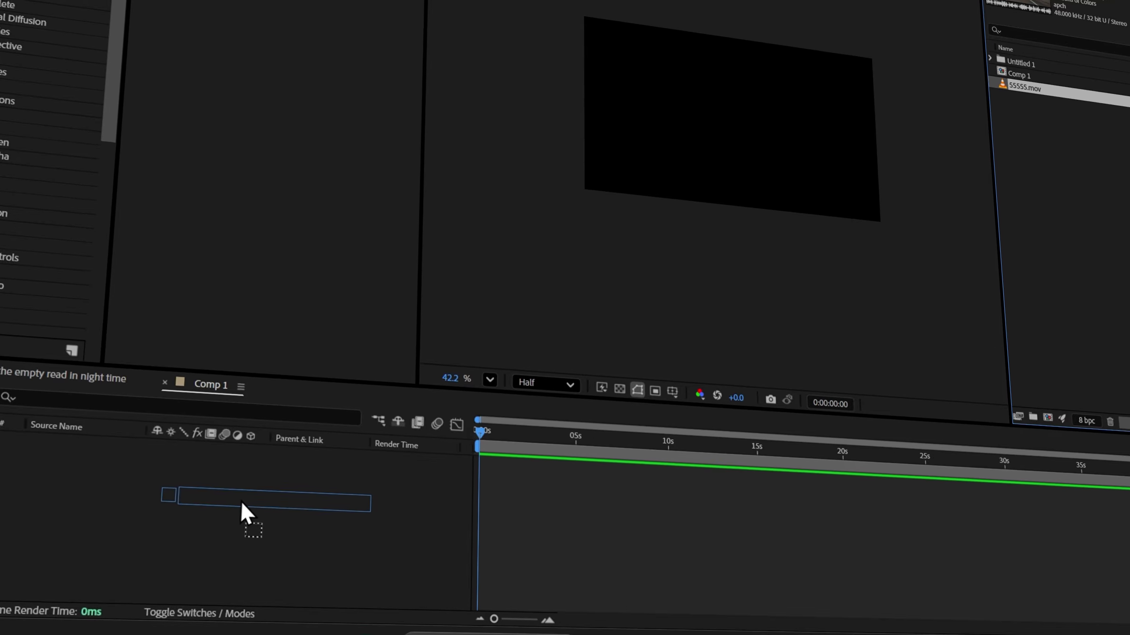
pyautogui.moveTo(242, 512); pyautogui.dragTo(242, 511)
pyautogui.click(552, 384)
pyautogui.click(541, 422)
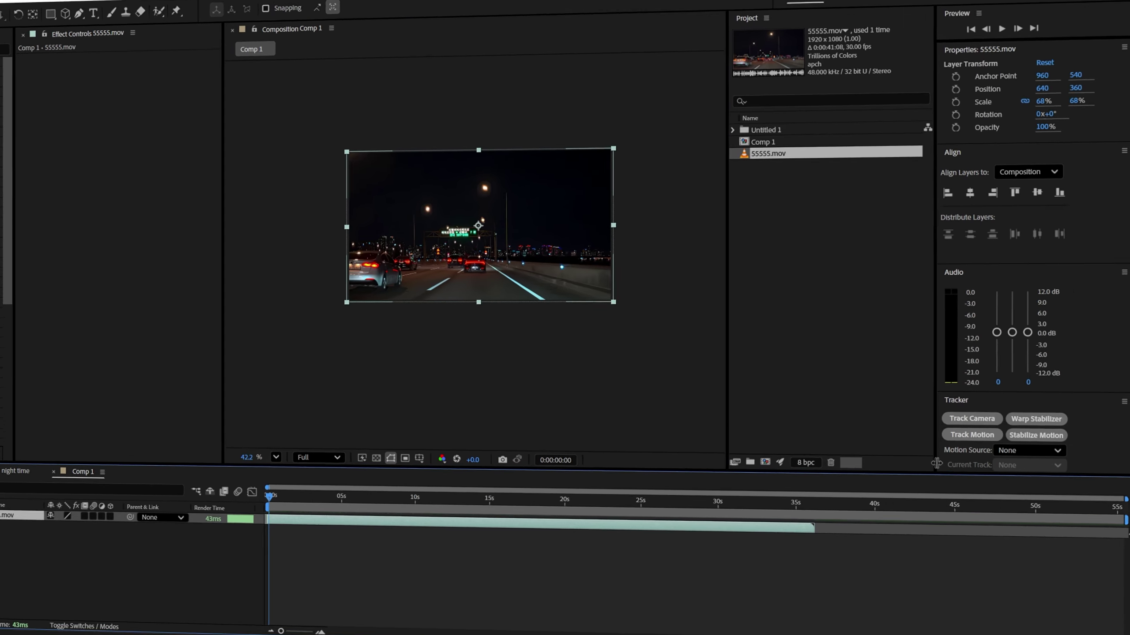
# - Run the 3D camera tracker on the 55555.mov footage layer
pyautogui.scroll(-4, 1032, 311)
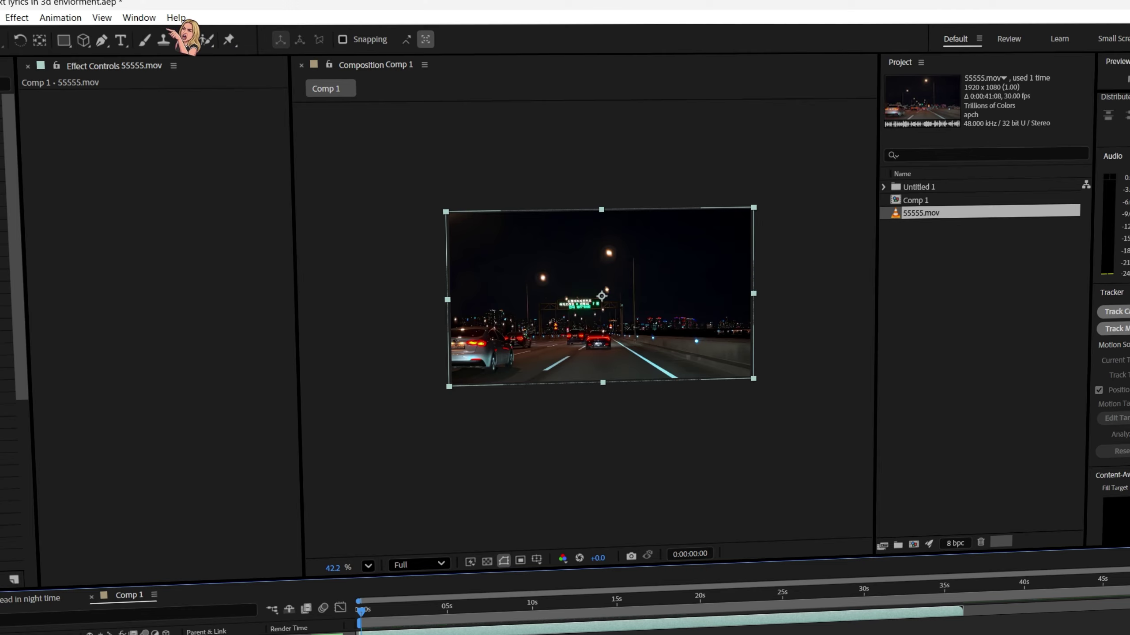
pyautogui.click(147, 18)
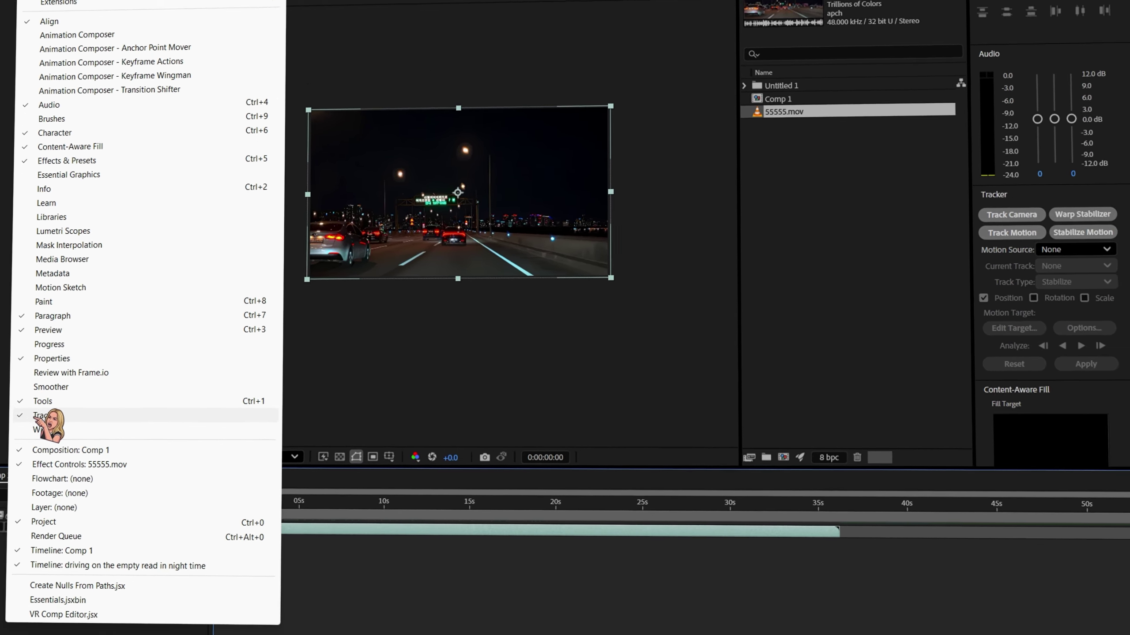
pyautogui.click(129, 417)
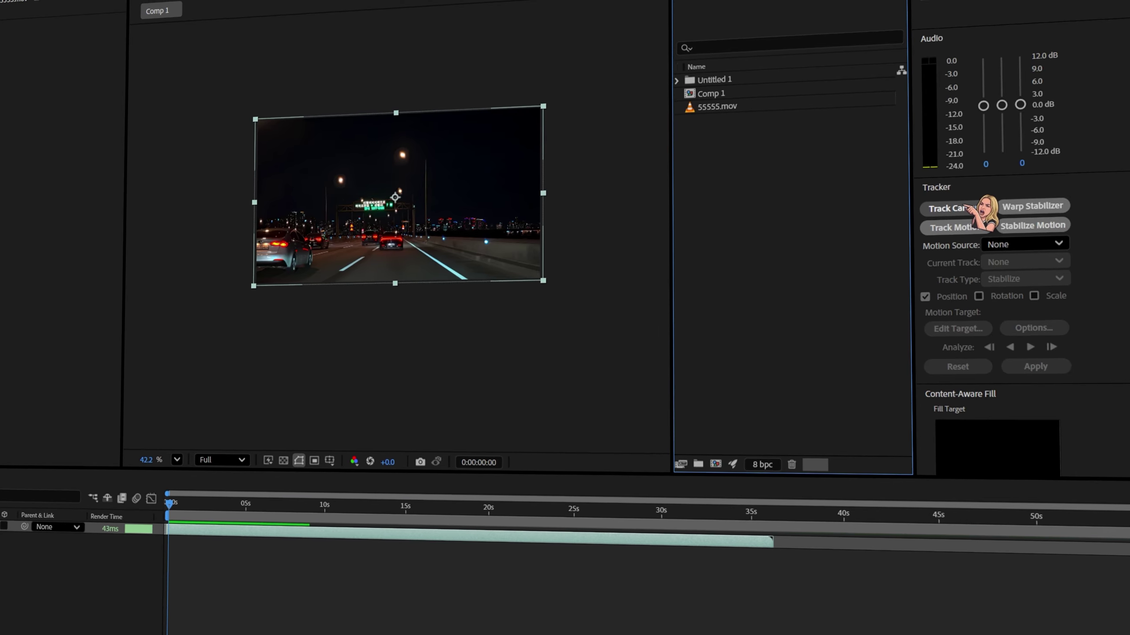
pyautogui.click(1072, 231)
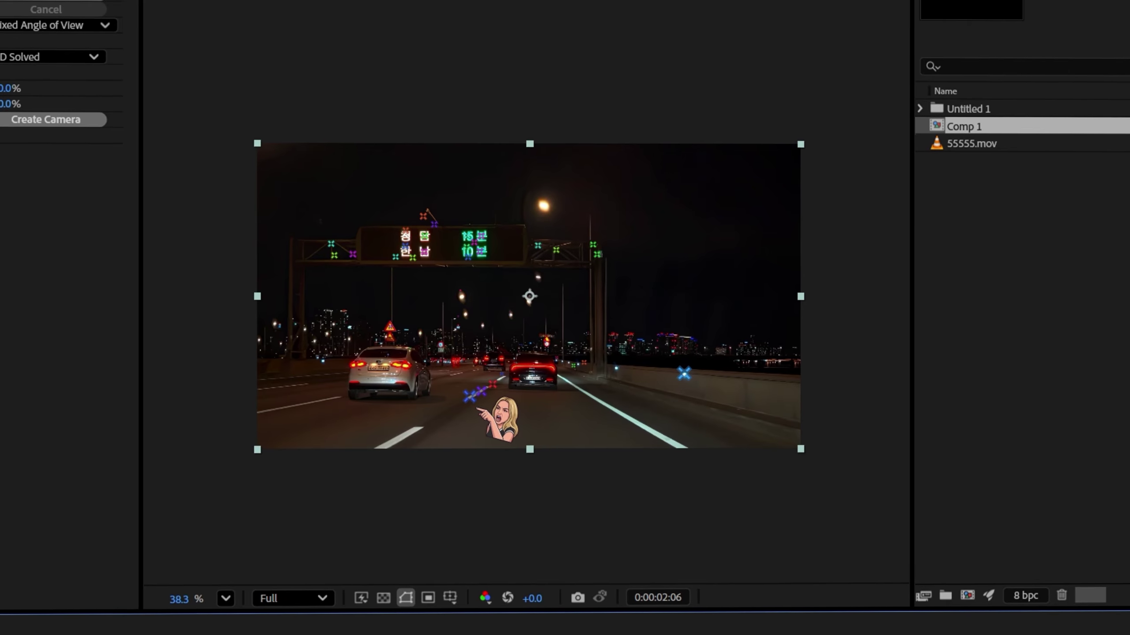
# - Select the track points on the road between the cars and barrier and create a null and camera from them
pyautogui.moveTo(473, 392)
pyautogui.mouseDown()
pyautogui.moveTo(584, 392)
pyautogui.moveTo(696, 367)
pyautogui.moveTo(690, 410)
pyautogui.moveTo(562, 430)
pyautogui.moveTo(509, 416)
pyautogui.mouseUp()
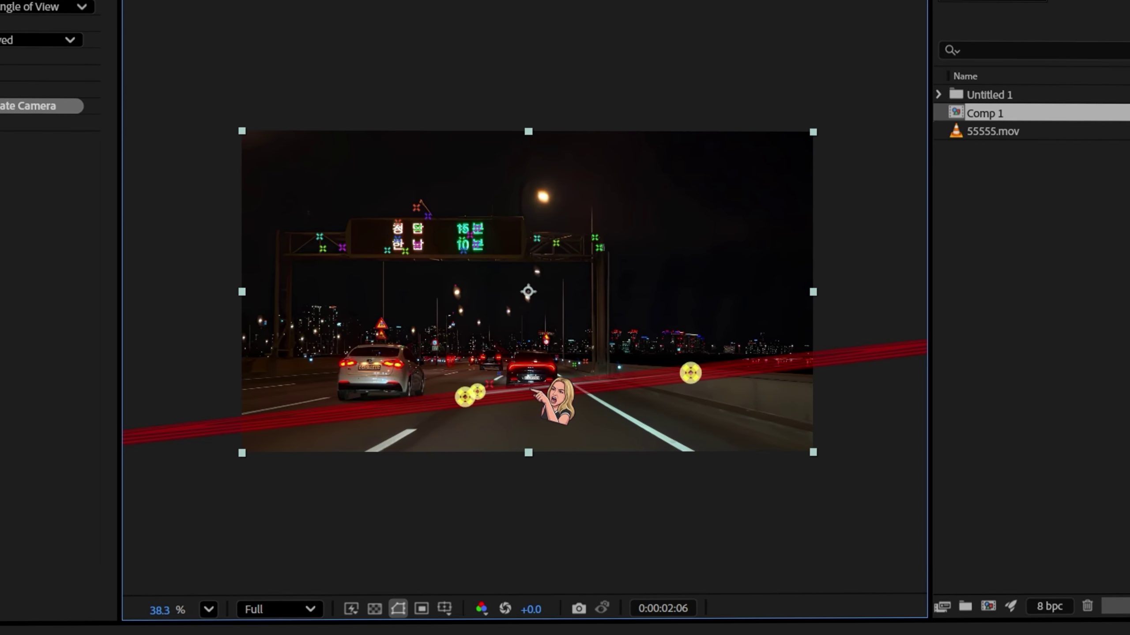
pyautogui.rightClick(530, 389)
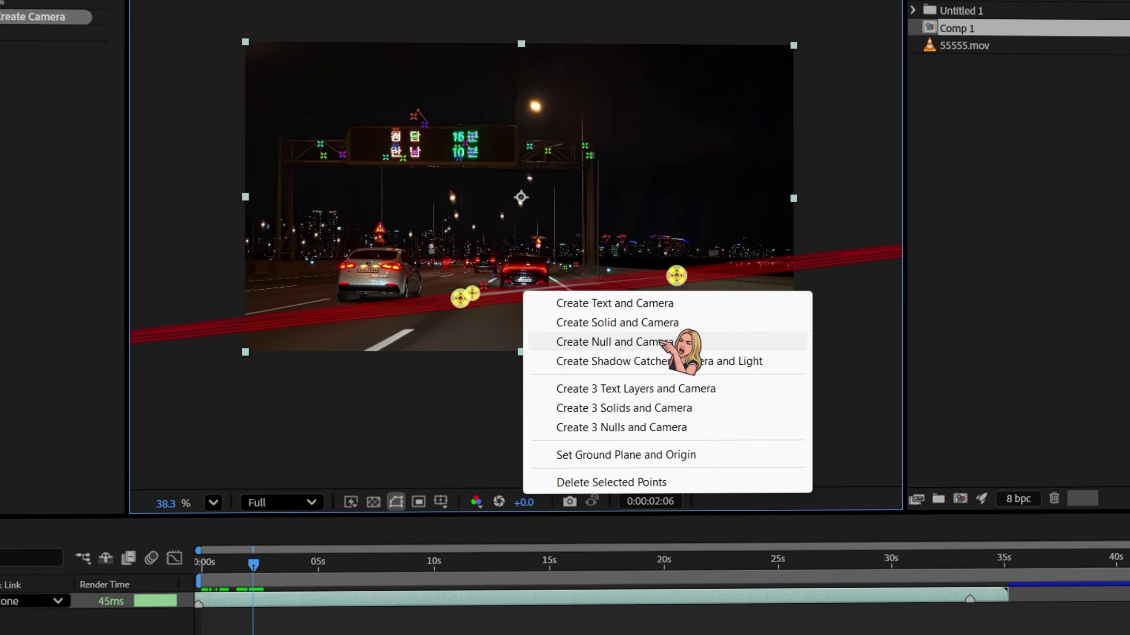
pyautogui.click(622, 366)
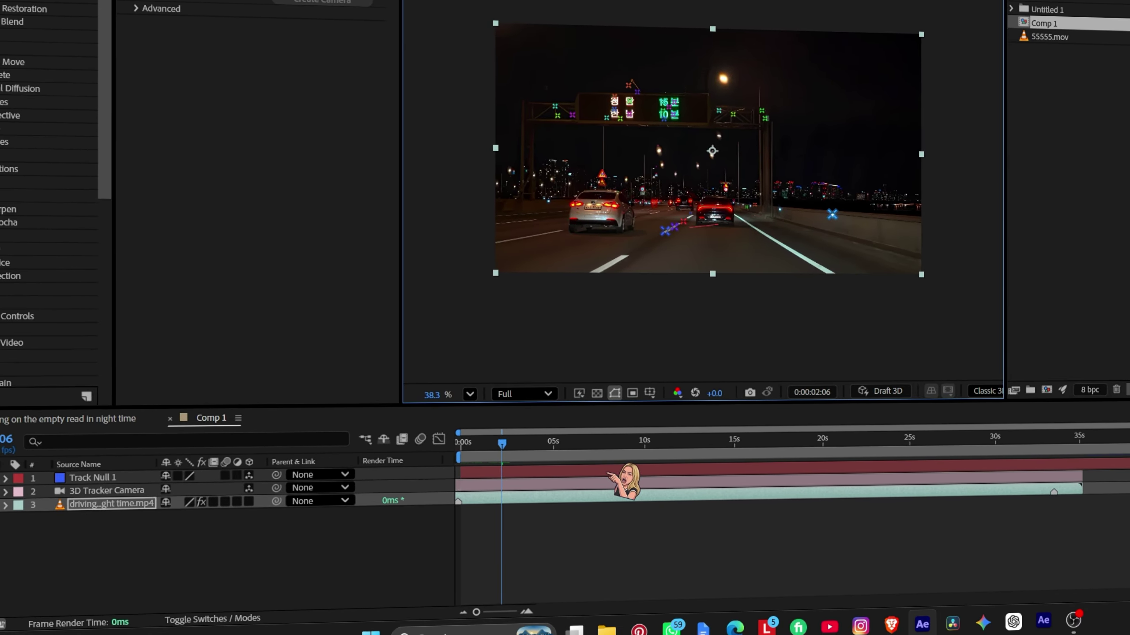
# - Add a new text layer reading "I Just Want To Feel Your Body" on two lines
pyautogui.rightClick(334, 545)
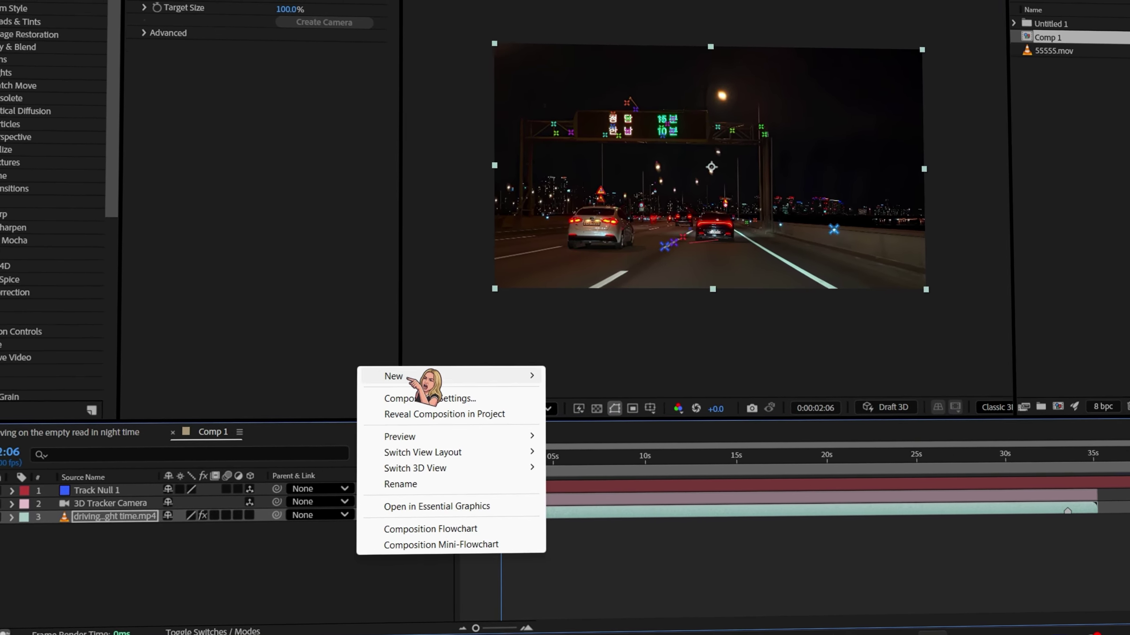
pyautogui.moveTo(400, 376)
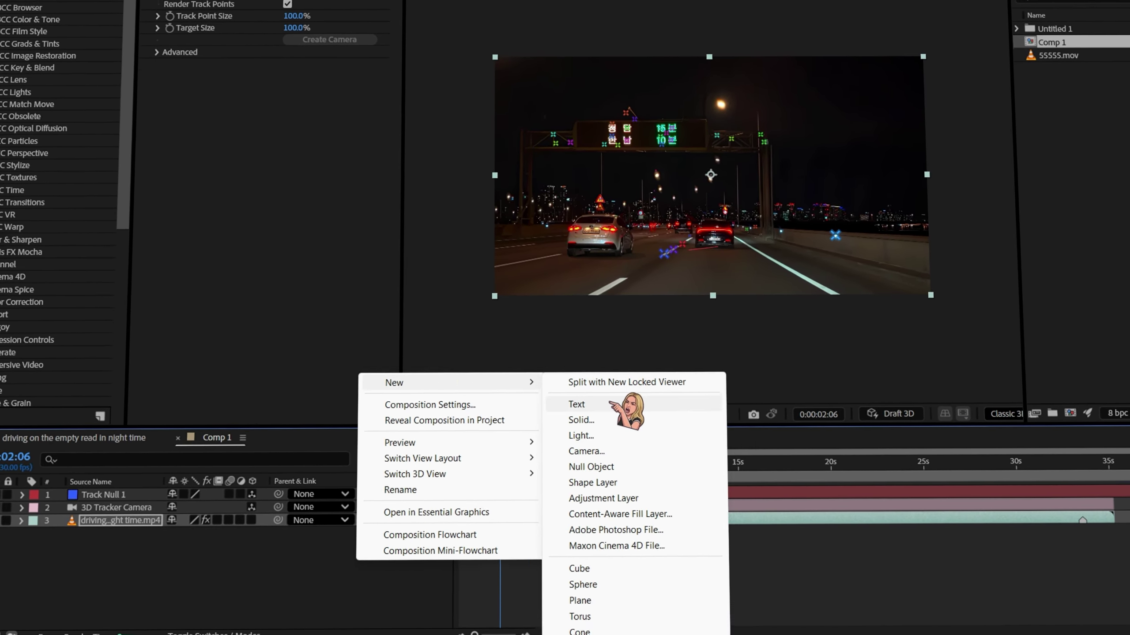
pyautogui.click(622, 404)
pyautogui.write('I')
pyautogui.write(' Just Want')
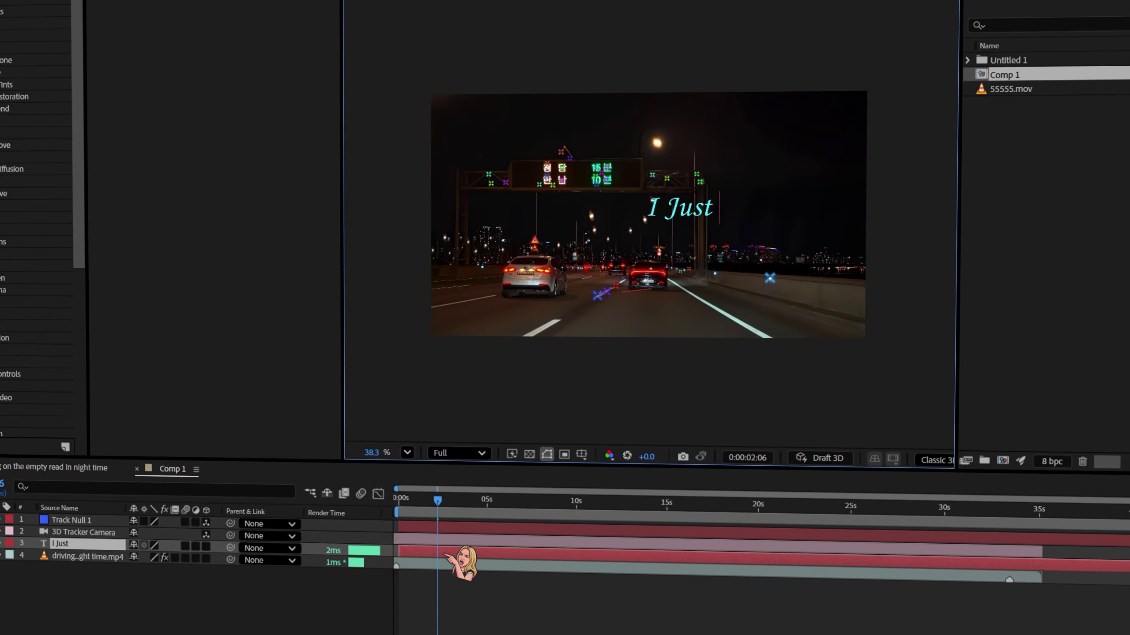
pyautogui.write(' To Fee')
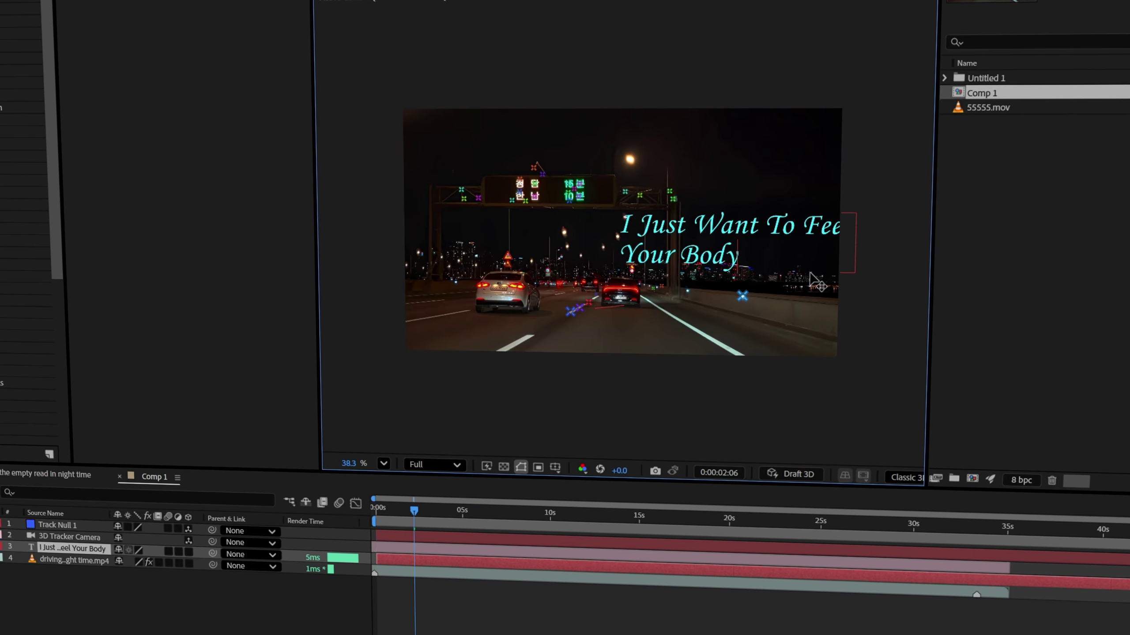
# - Recolor the words "I Just Want To Feel Your" to white FFFFFF and right-align the text
pyautogui.hotkey('ctrl', 'a')
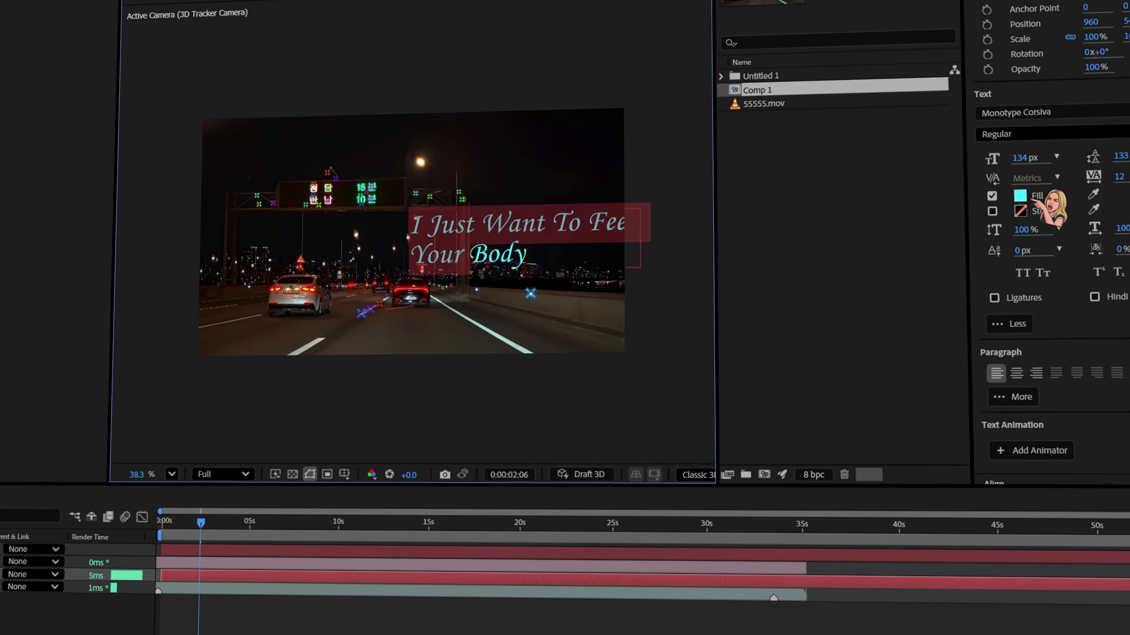
pyautogui.click(1021, 196)
pyautogui.click(479, 110)
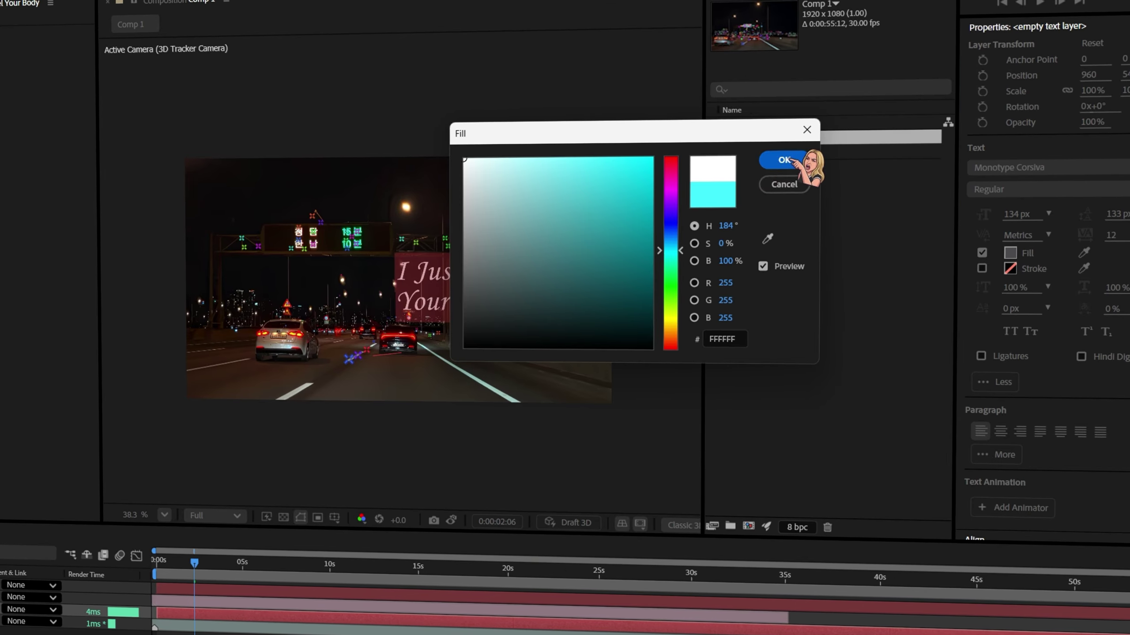
pyautogui.click(799, 113)
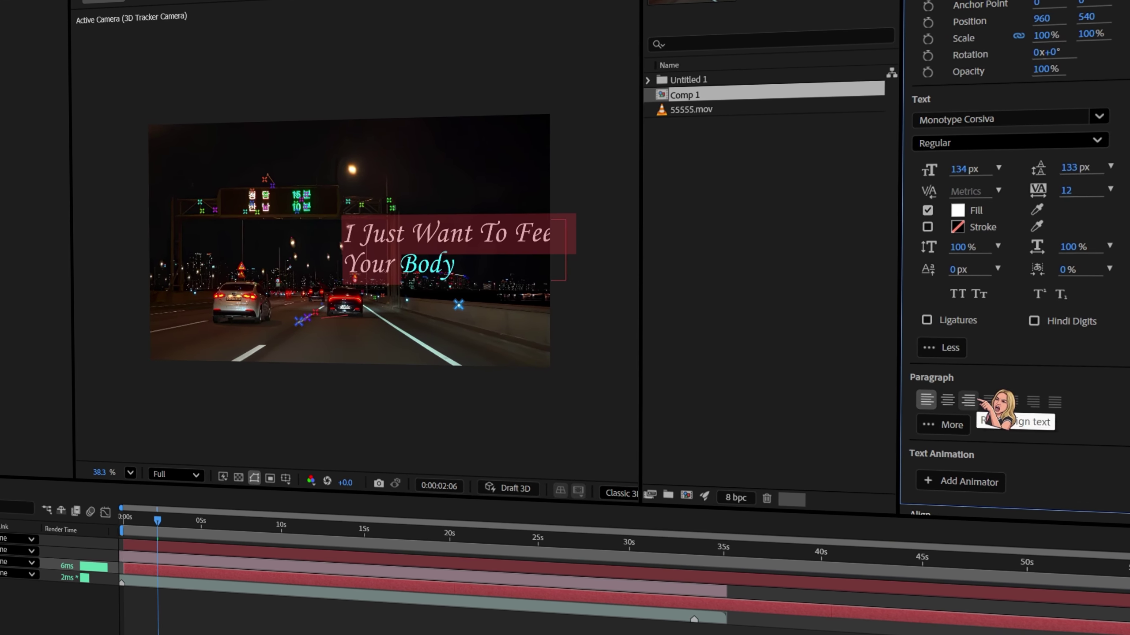
pyautogui.click(997, 417)
# - Make the lyric text a 3D layer and push it back in depth to position 960, 540, 6891
pyautogui.click(343, 568)
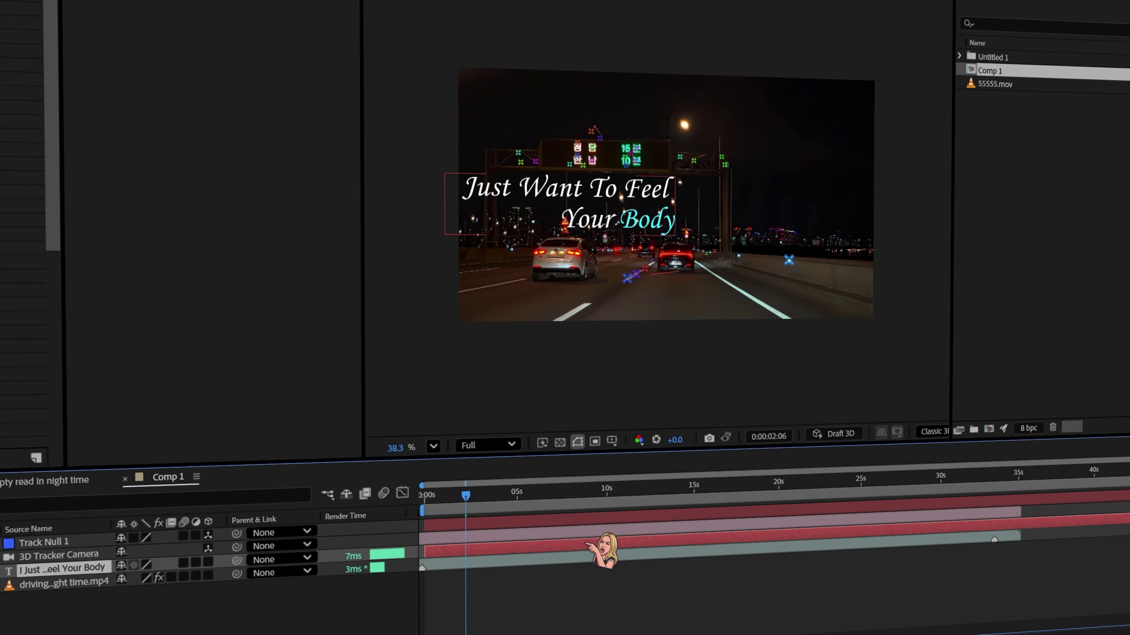
pyautogui.click(211, 562)
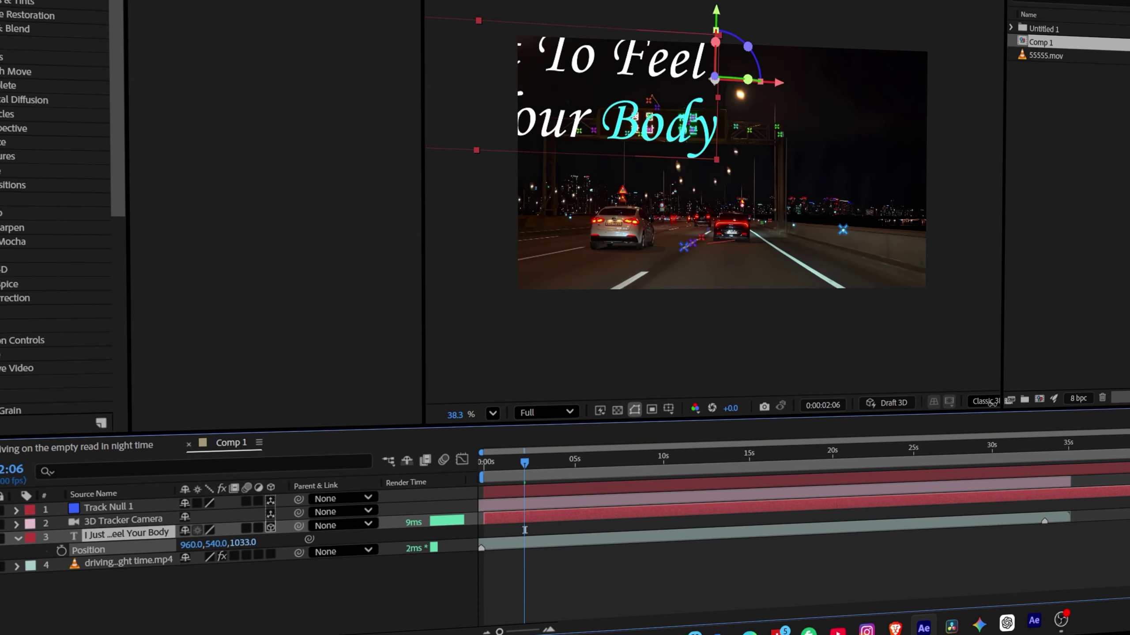
pyautogui.moveTo(991, 403); pyautogui.dragTo(1129, 311)
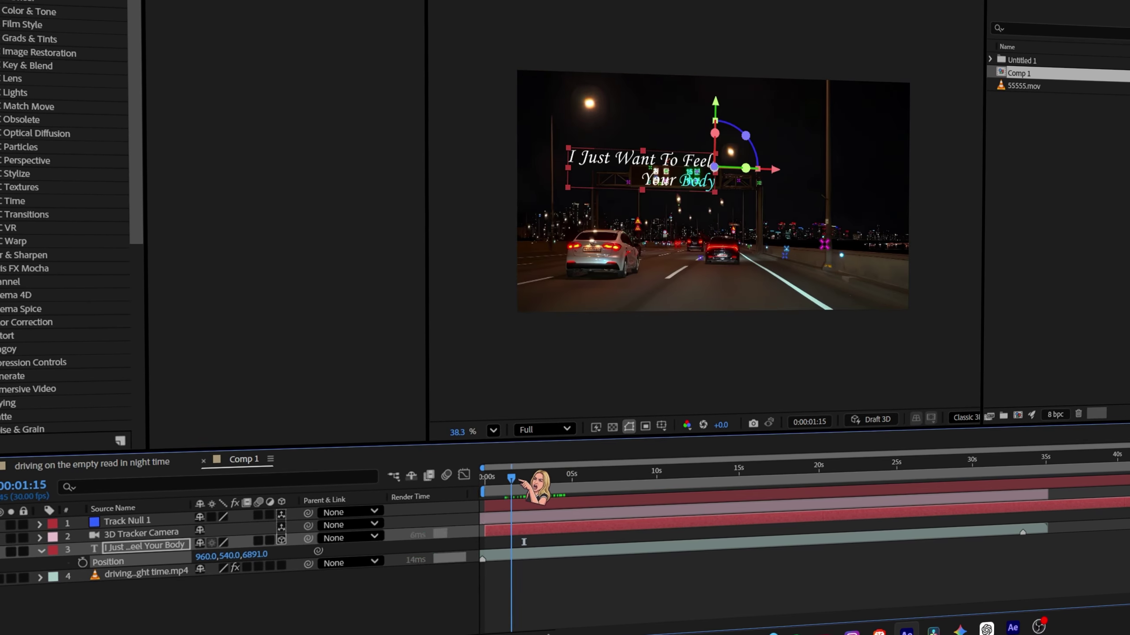
# - Set the lyric text's position to 1067, 716, 0 and its scale to 15% to fit the road scene
pyautogui.moveTo(557, 481); pyautogui.dragTo(526, 480)
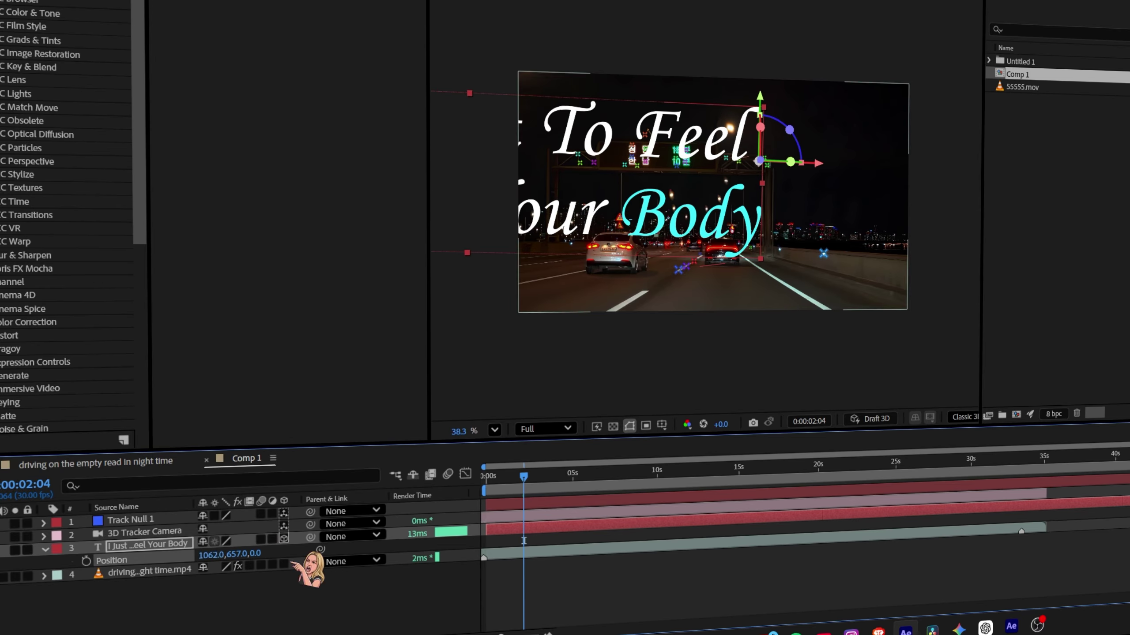
pyautogui.hotkey('shift', 's')
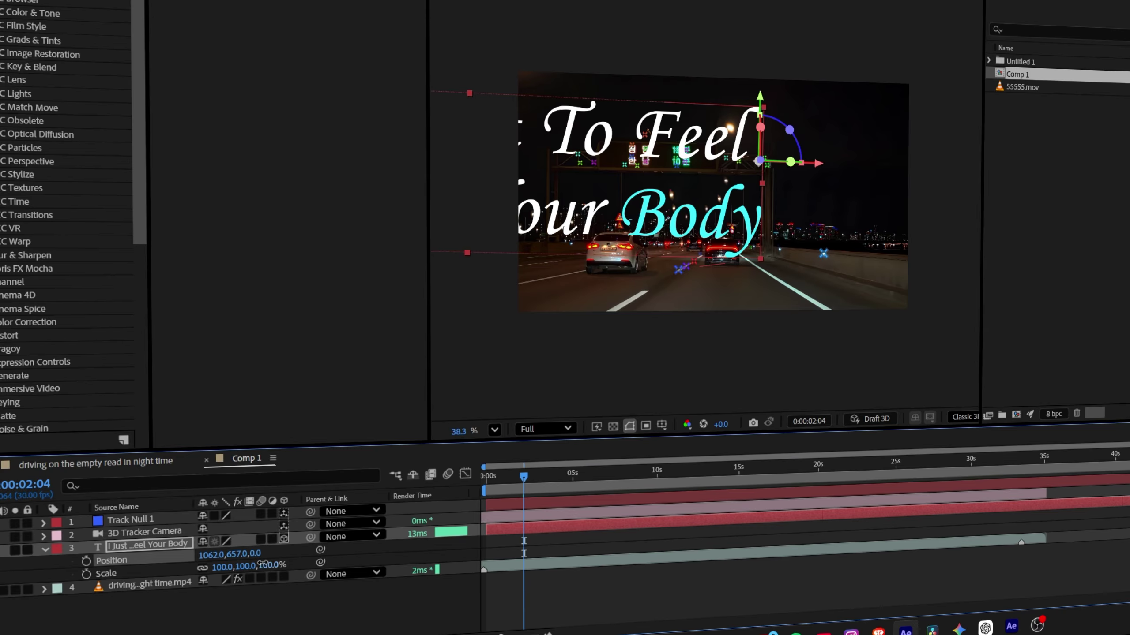
pyautogui.moveTo(262, 564); pyautogui.dragTo(207, 559)
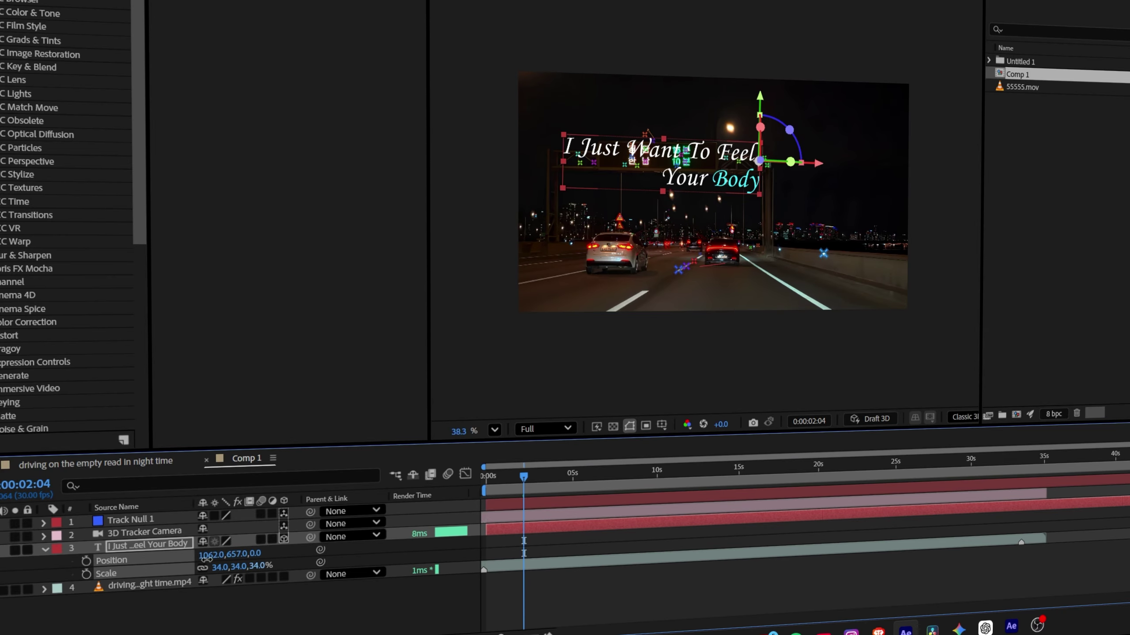
pyautogui.press('space')
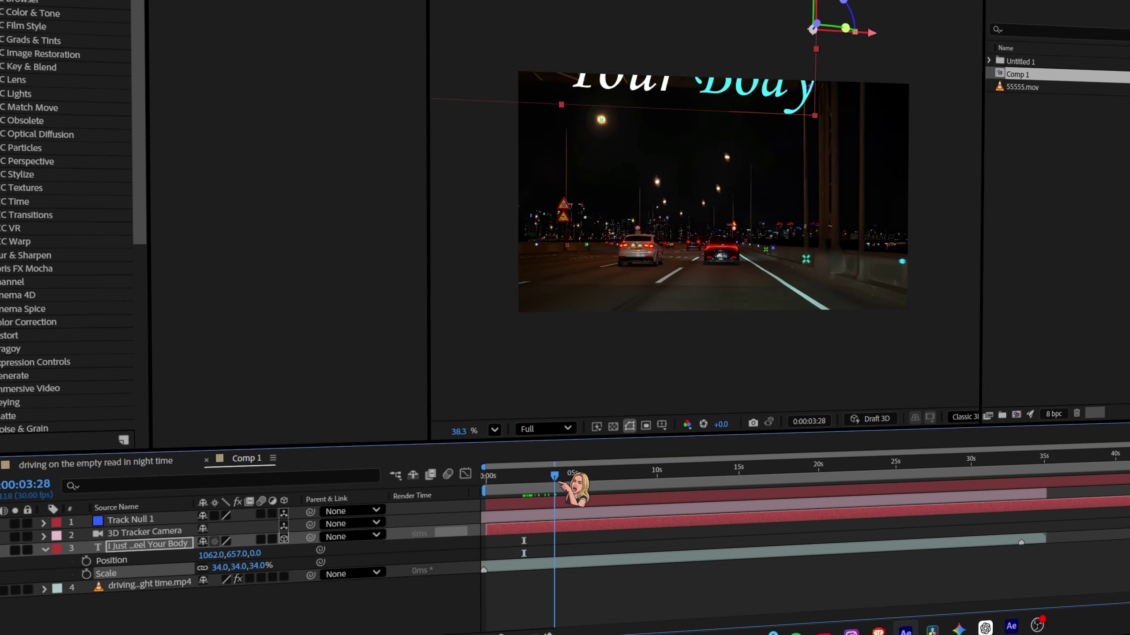
pyautogui.moveTo(542, 481); pyautogui.dragTo(536, 479)
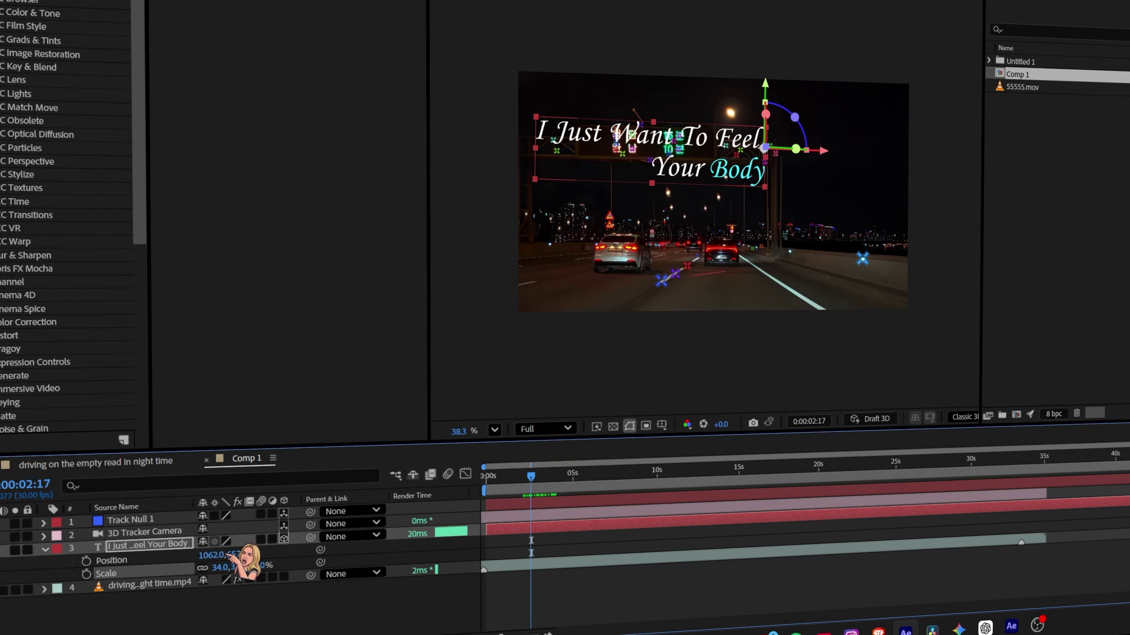
pyautogui.moveTo(234, 553)
pyautogui.mouseDown()
pyautogui.moveTo(209, 554)
pyautogui.moveTo(218, 567)
pyautogui.mouseUp()
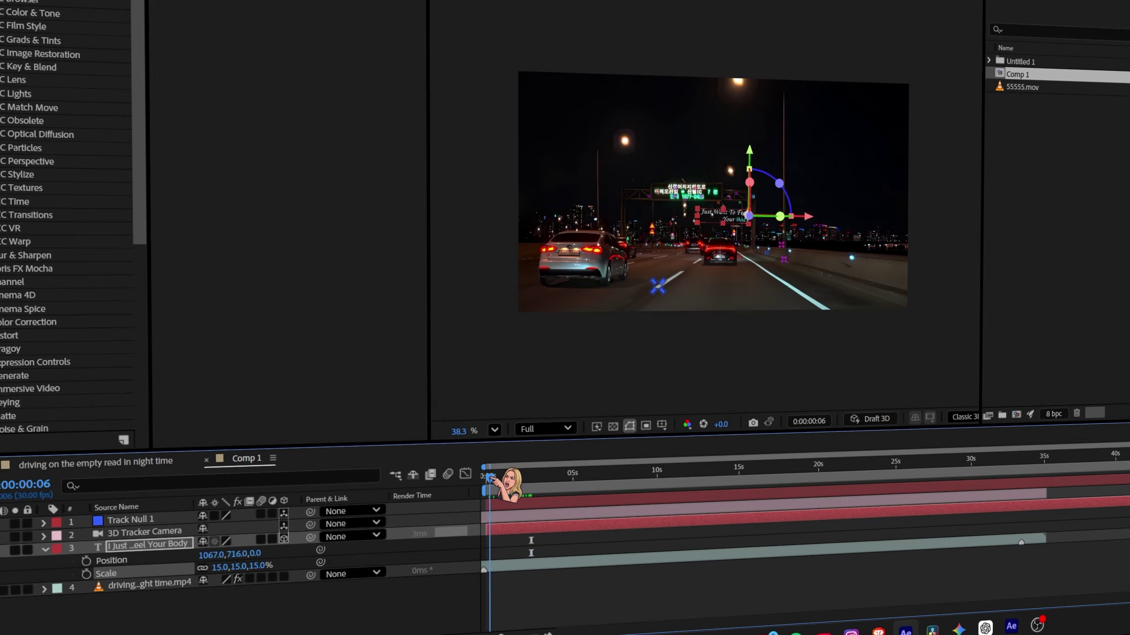
# - Add a Bevel and Emboss layer style to the lyric text with size 4 and edit its Soften value
pyautogui.scroll(3, 753, 158)
pyautogui.scroll(3, 752, 158)
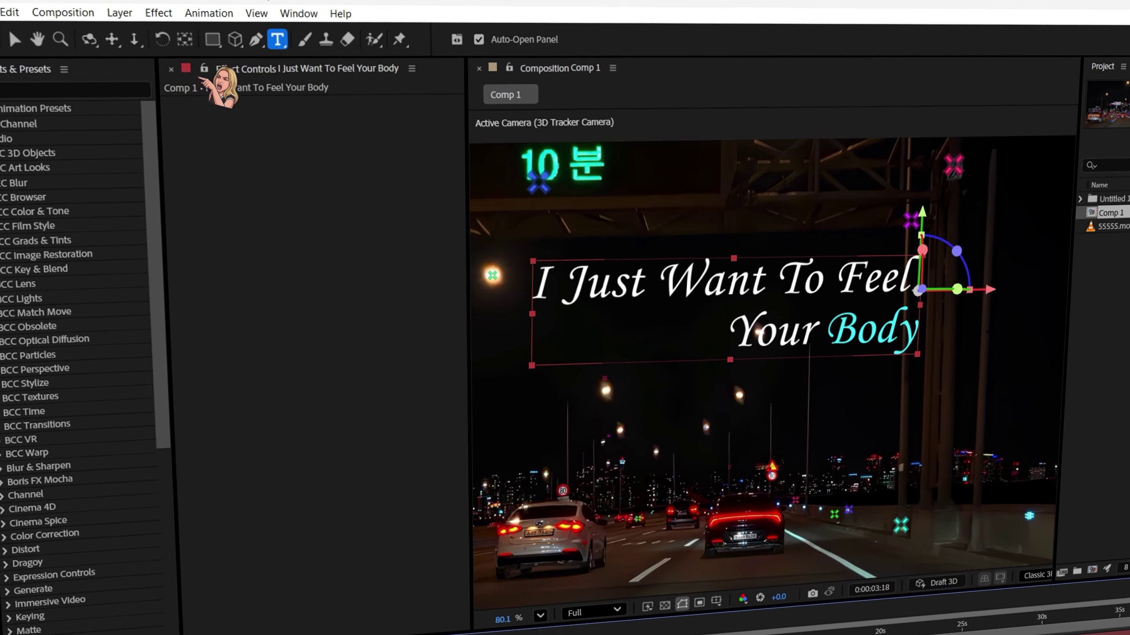
pyautogui.click(119, 12)
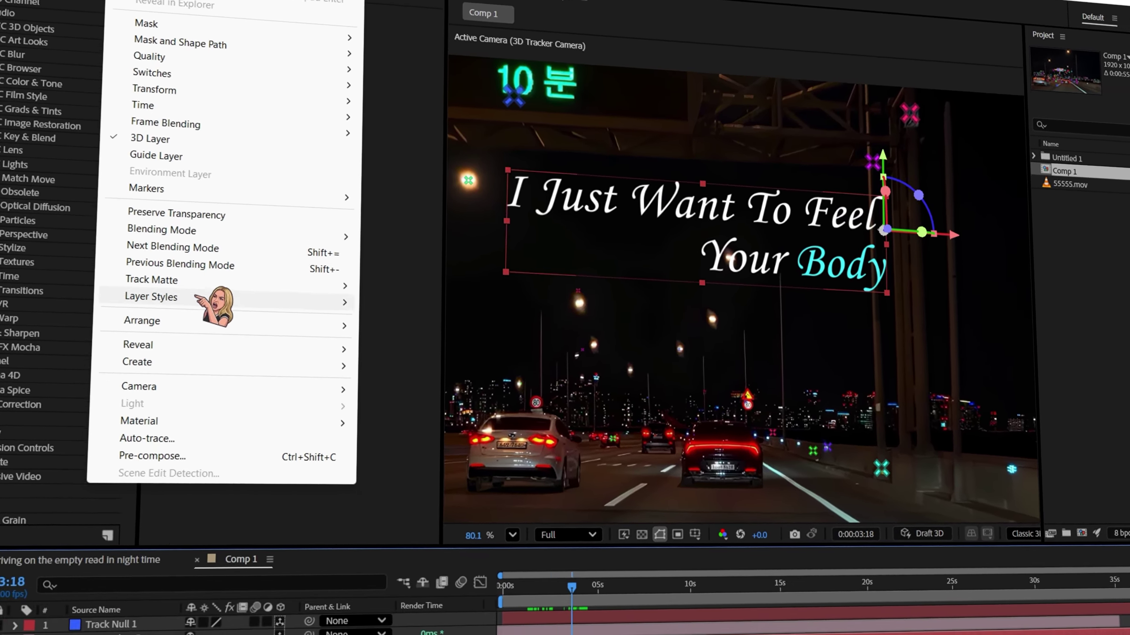
pyautogui.moveTo(185, 287)
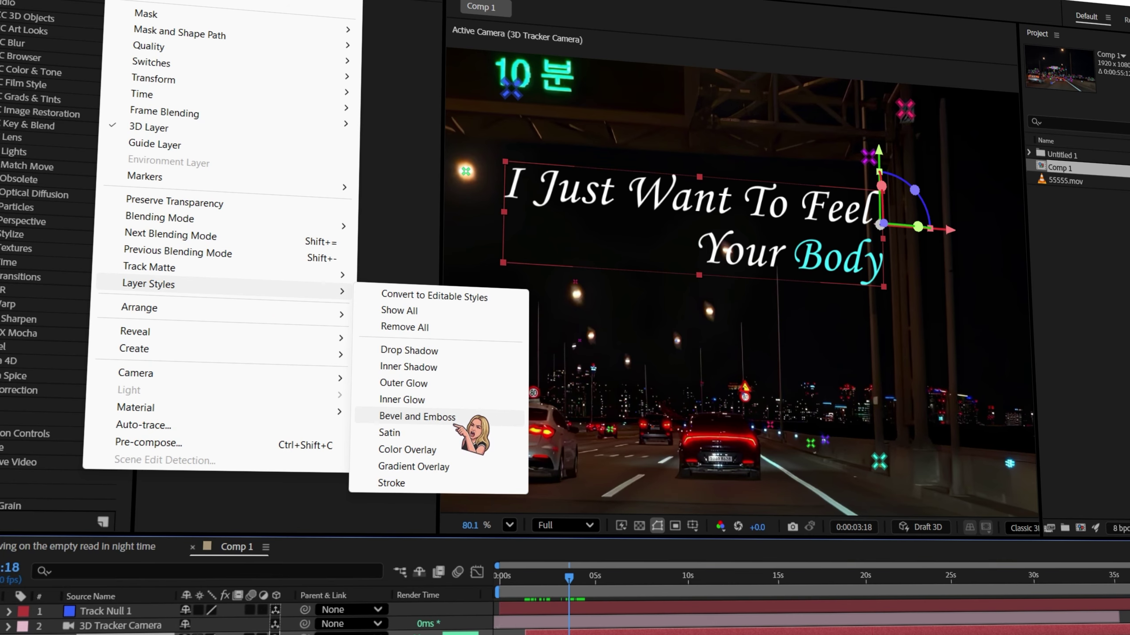
pyautogui.click(450, 416)
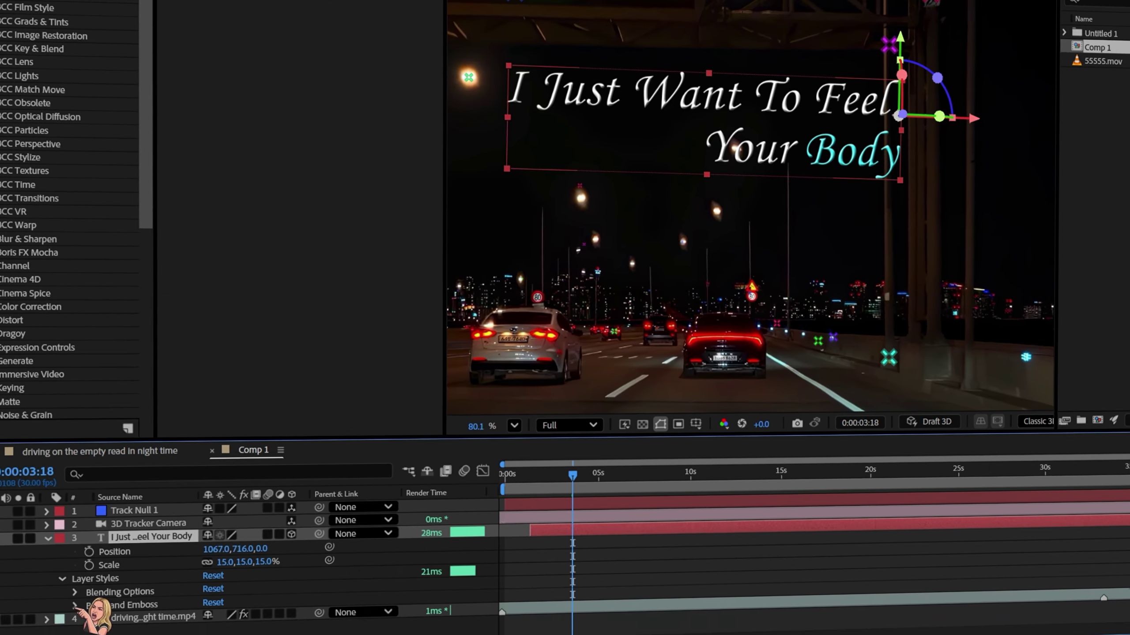
pyautogui.scroll(-3, 248, 548)
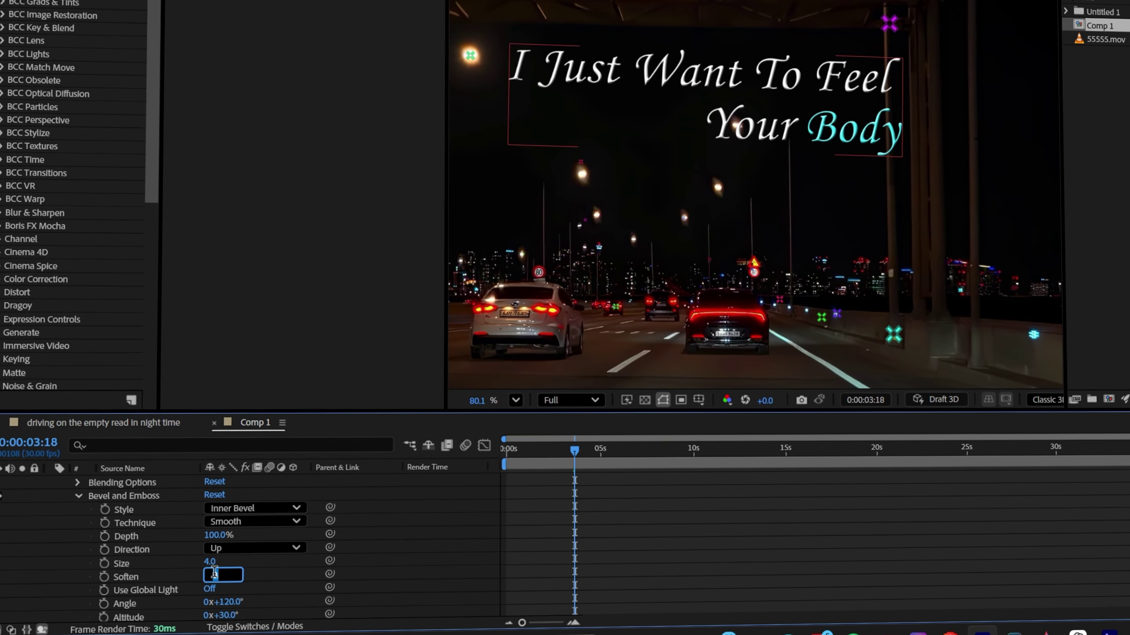
pyautogui.scroll(3, 212, 578)
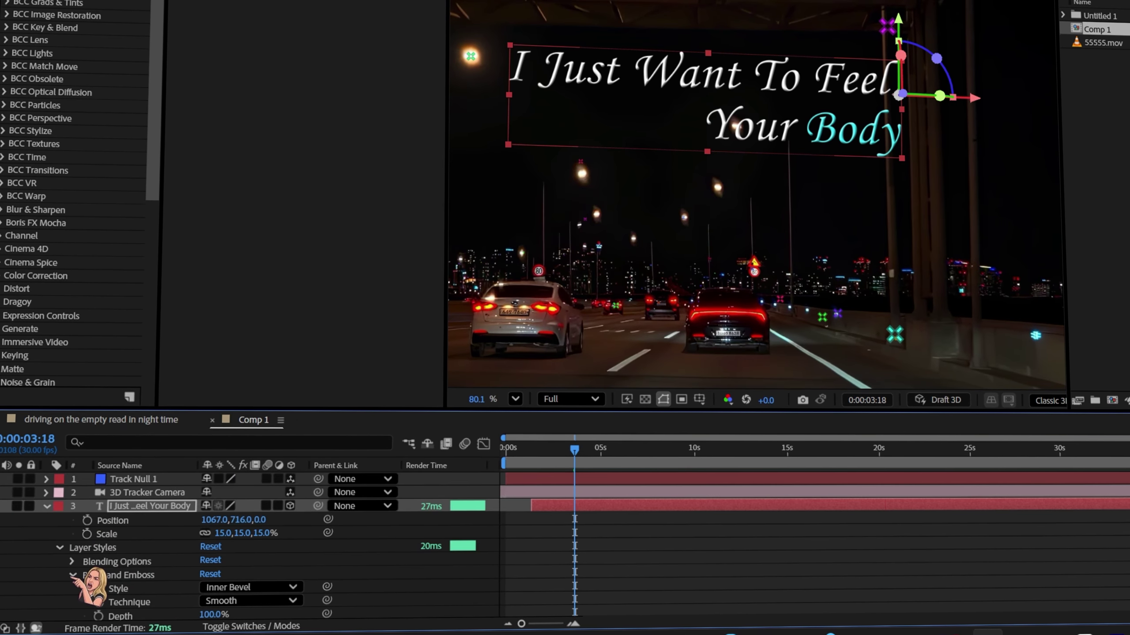
# - Add an Opacity text animator to the "I Just Want To Feel Your Body" layer
pyautogui.click(76, 574)
pyautogui.click(44, 505)
pyautogui.click(43, 503)
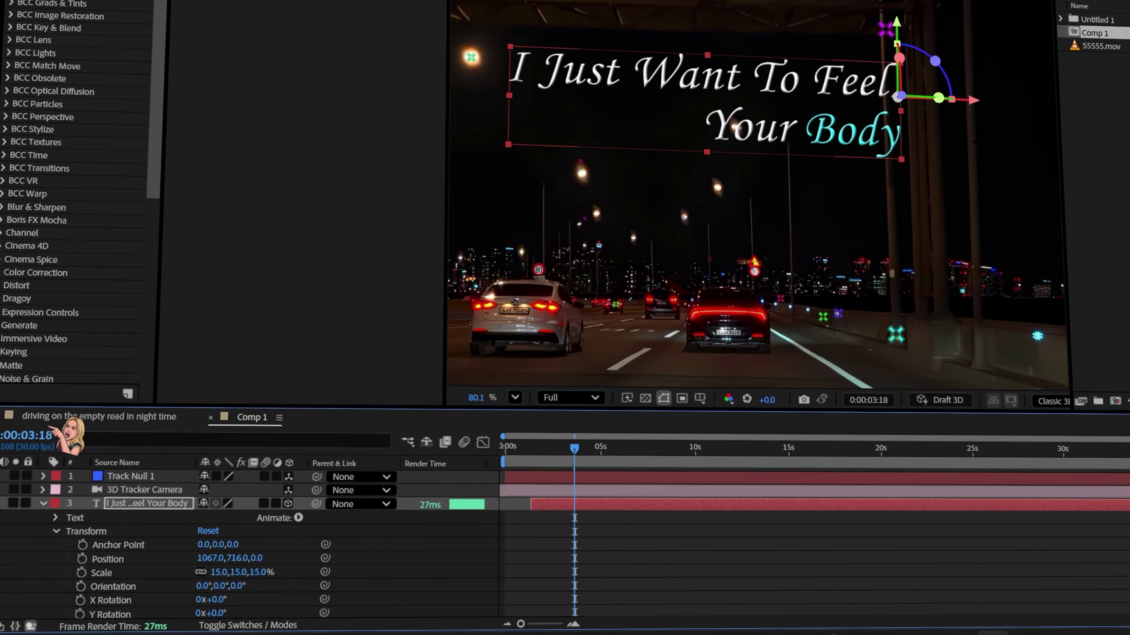
pyautogui.click(298, 517)
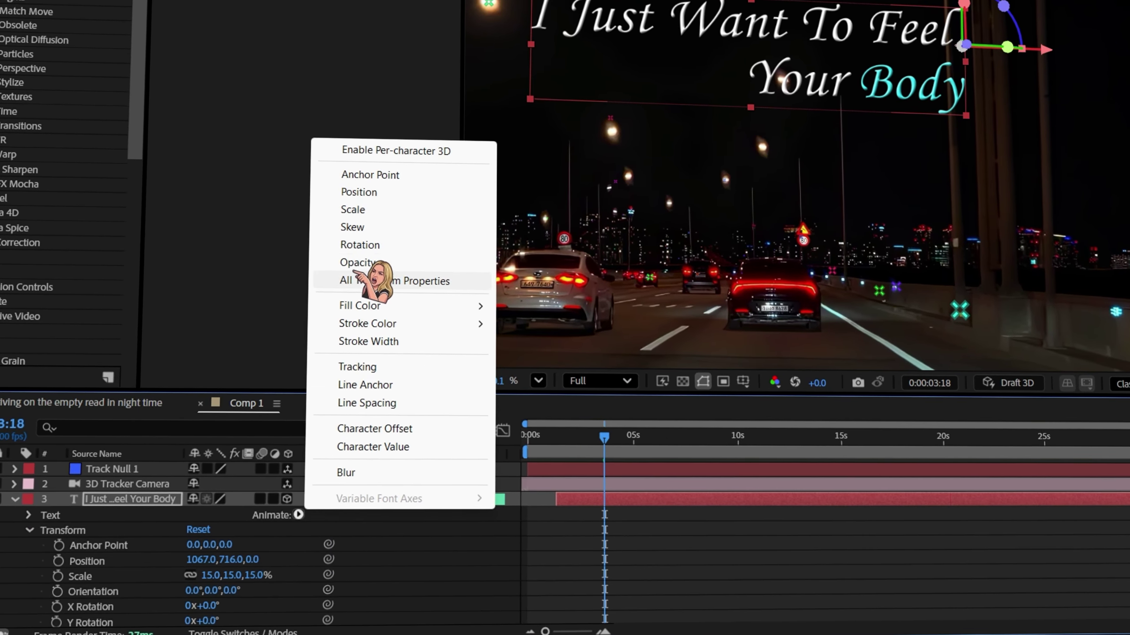
pyautogui.click(356, 262)
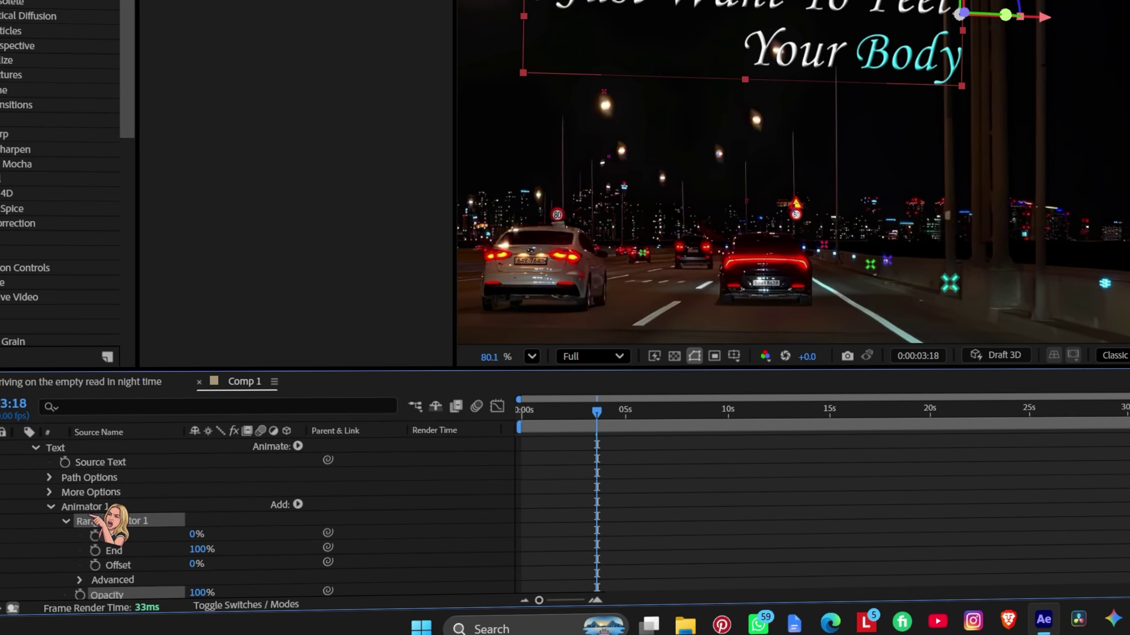
# - Base the range selector on Words with a Ramp Up shape and set the animator's opacity to 0%
pyautogui.click(81, 536)
pyautogui.scroll(-3, 103, 525)
pyautogui.scroll(1, 170, 523)
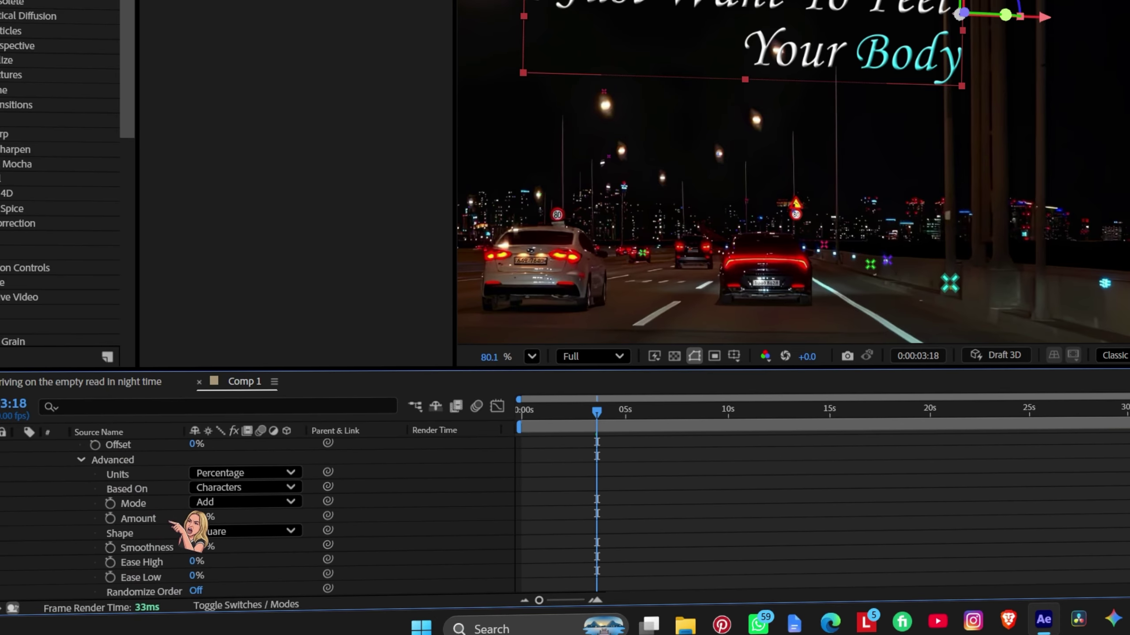
pyautogui.click(233, 489)
pyautogui.click(234, 541)
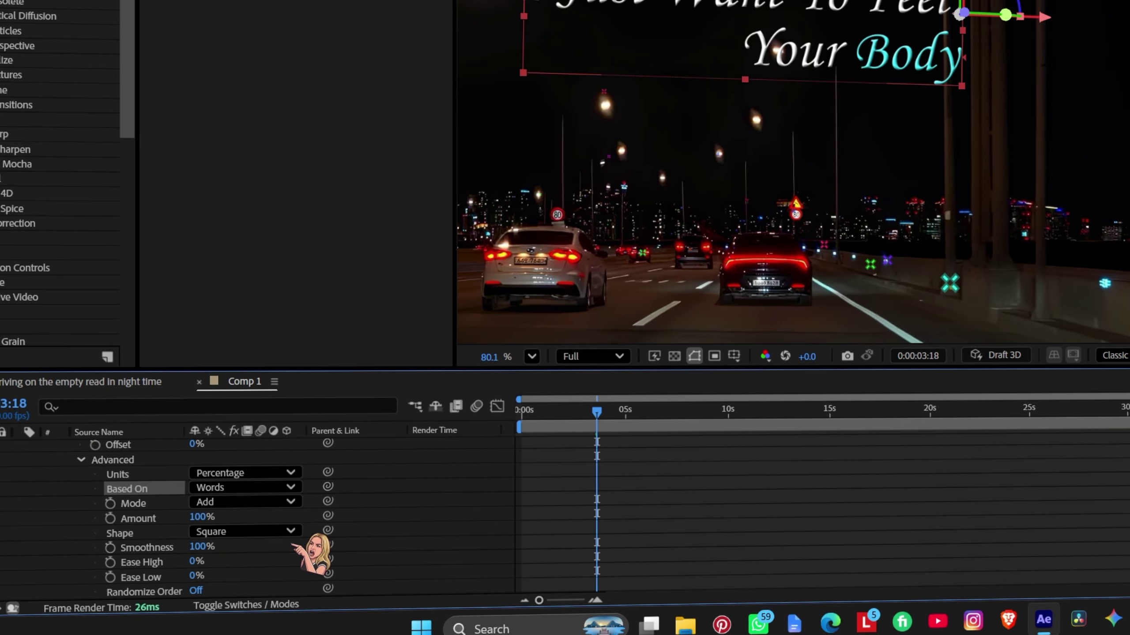
pyautogui.scroll(-3, 249, 511)
pyautogui.click(248, 489)
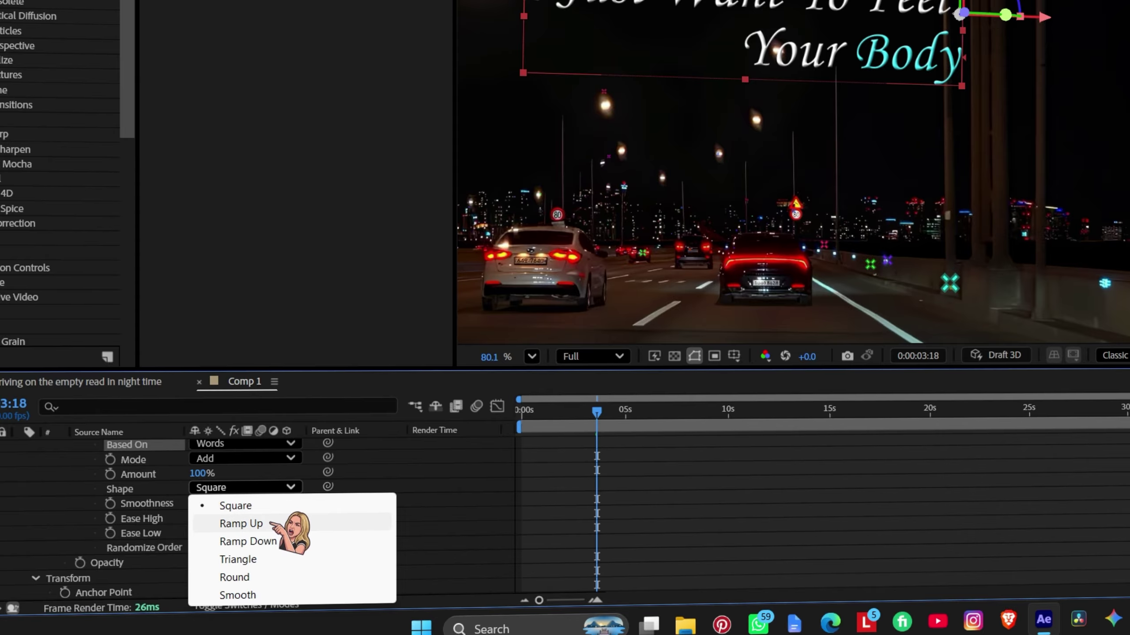
pyautogui.click(242, 523)
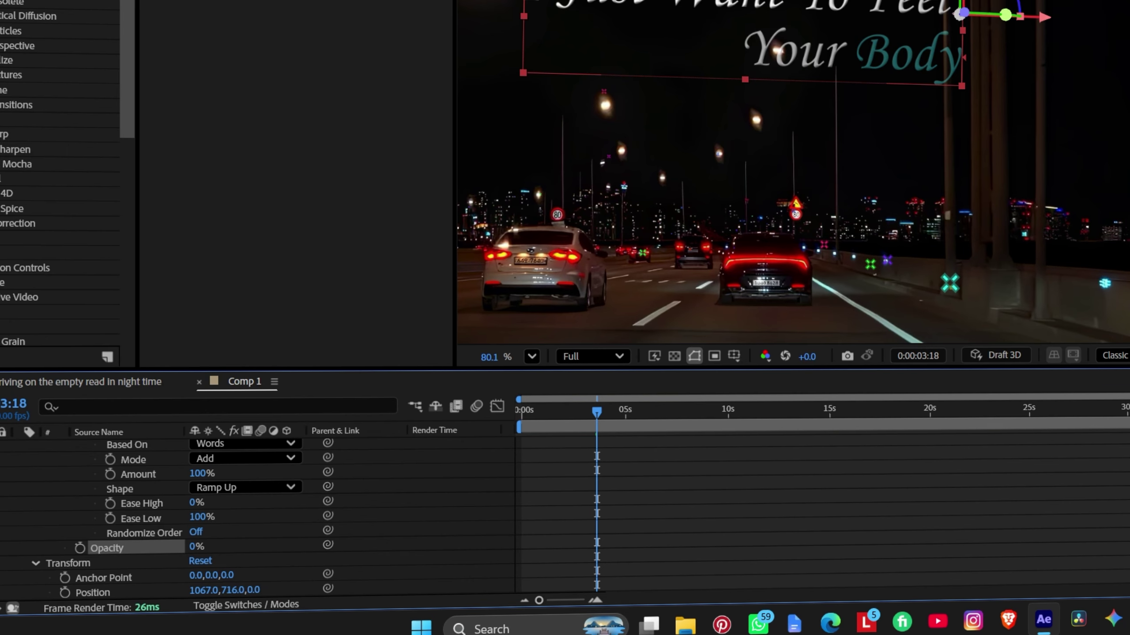
# - Keyframe the range selector's Offset at -100% at 0:00:01:14 and preview the footage
pyautogui.scroll(6, 178, 512)
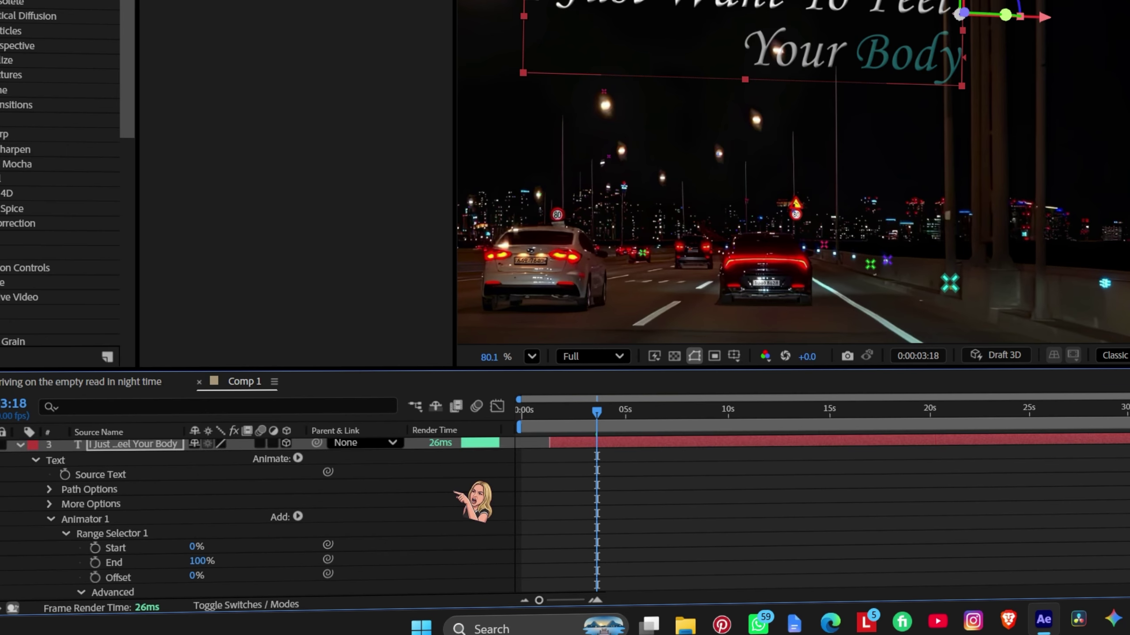
pyautogui.moveTo(595, 413); pyautogui.dragTo(553, 422)
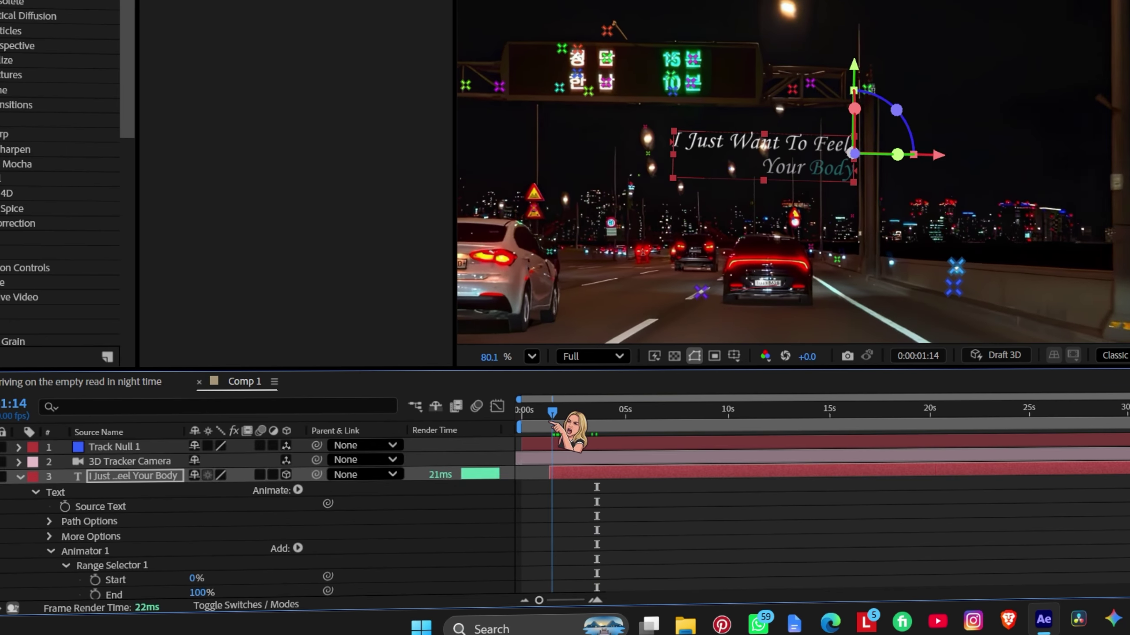
pyautogui.scroll(-1, 191, 567)
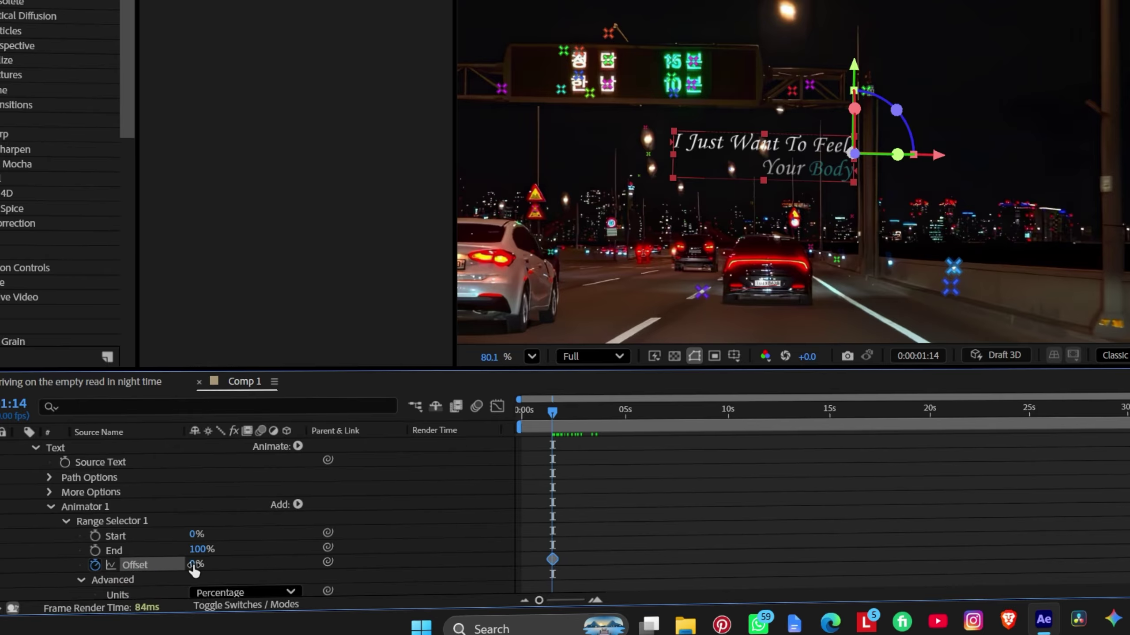
pyautogui.press('space')
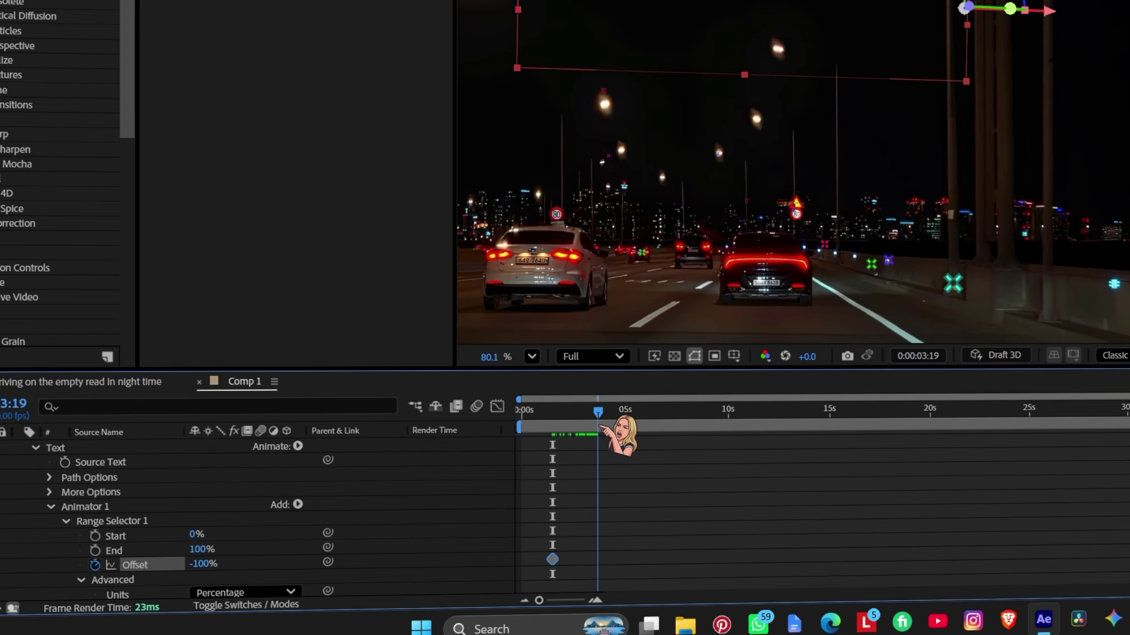
# - Raise the Offset at 0:00:03:05 until all the words are fully revealed, and preview the reveal from the start
pyautogui.moveTo(600, 426); pyautogui.dragTo(589, 425)
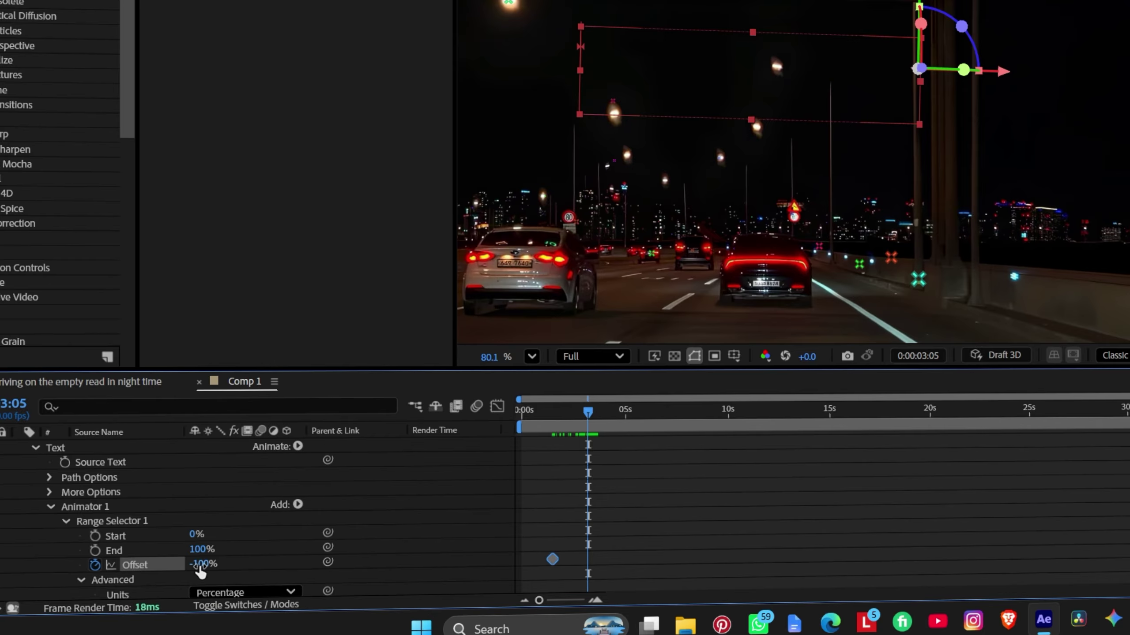
pyautogui.moveTo(201, 566); pyautogui.dragTo(369, 563)
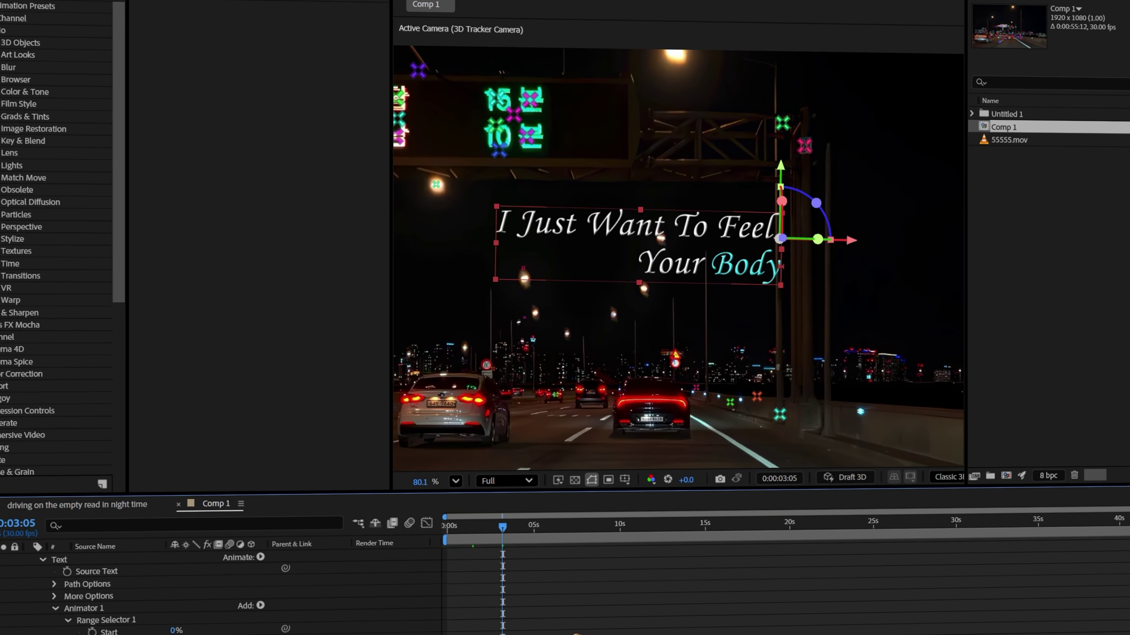
pyautogui.moveTo(501, 528); pyautogui.dragTo(462, 519)
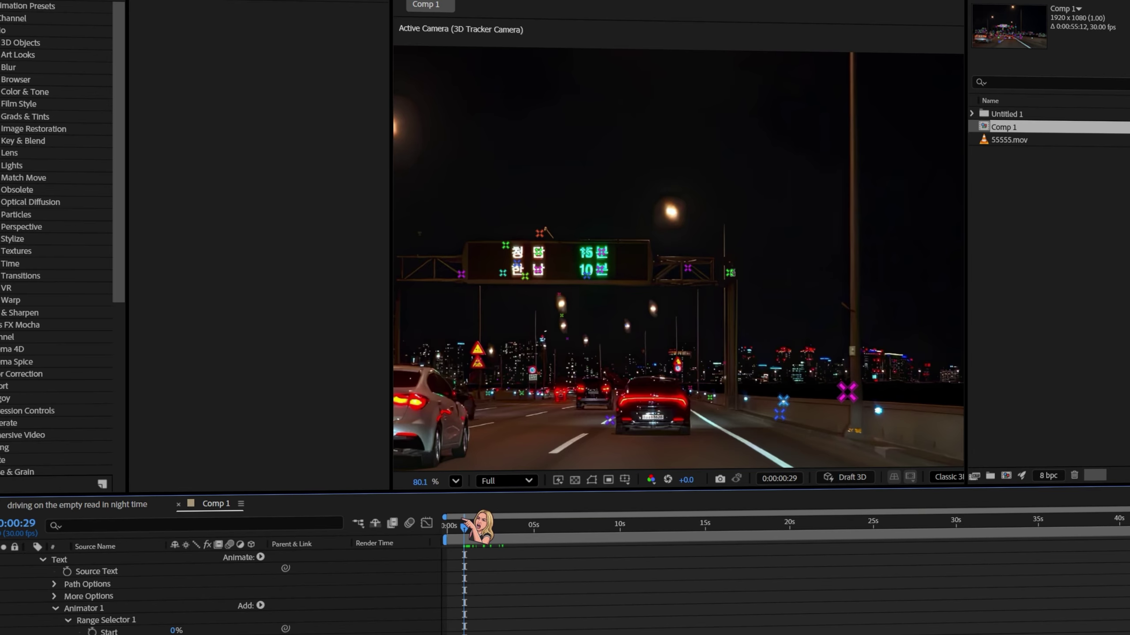
pyautogui.press('space')
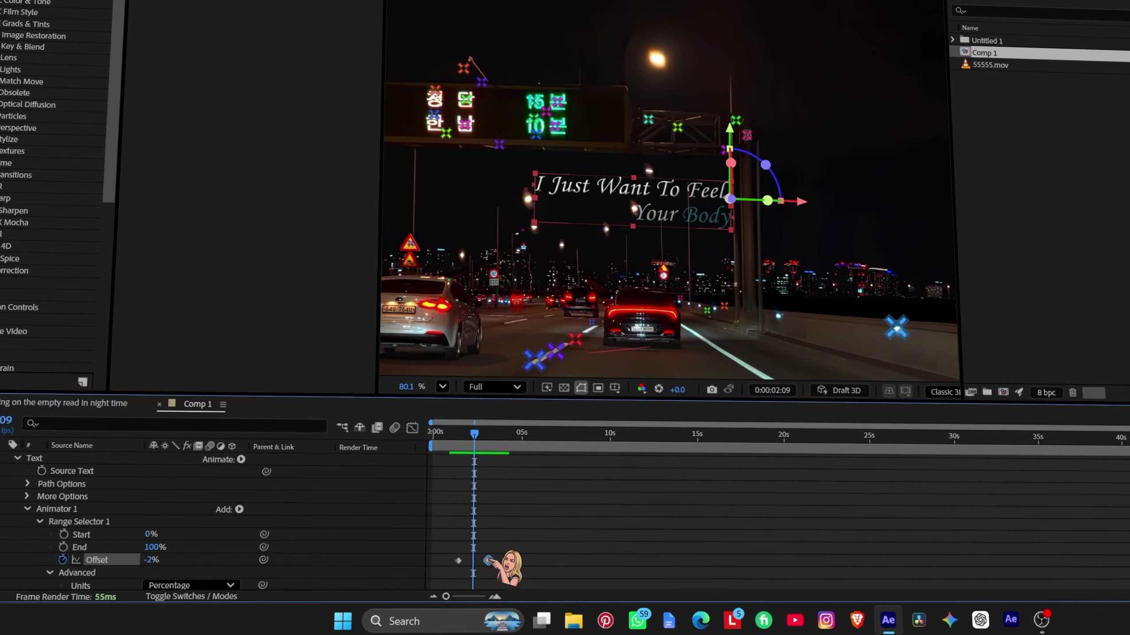
# - Slow the word reveal by moving the end Offset keyframe to about 3.7 seconds, and preview it
pyautogui.moveTo(491, 561); pyautogui.dragTo(498, 561)
pyautogui.moveTo(474, 439); pyautogui.dragTo(456, 438)
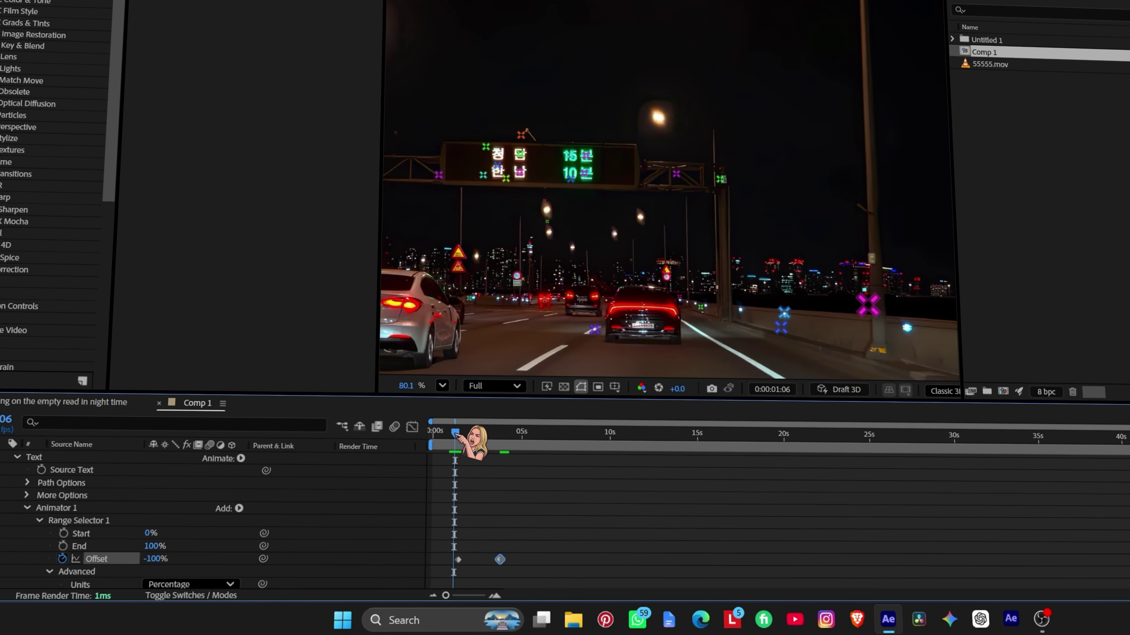
pyautogui.press('space')
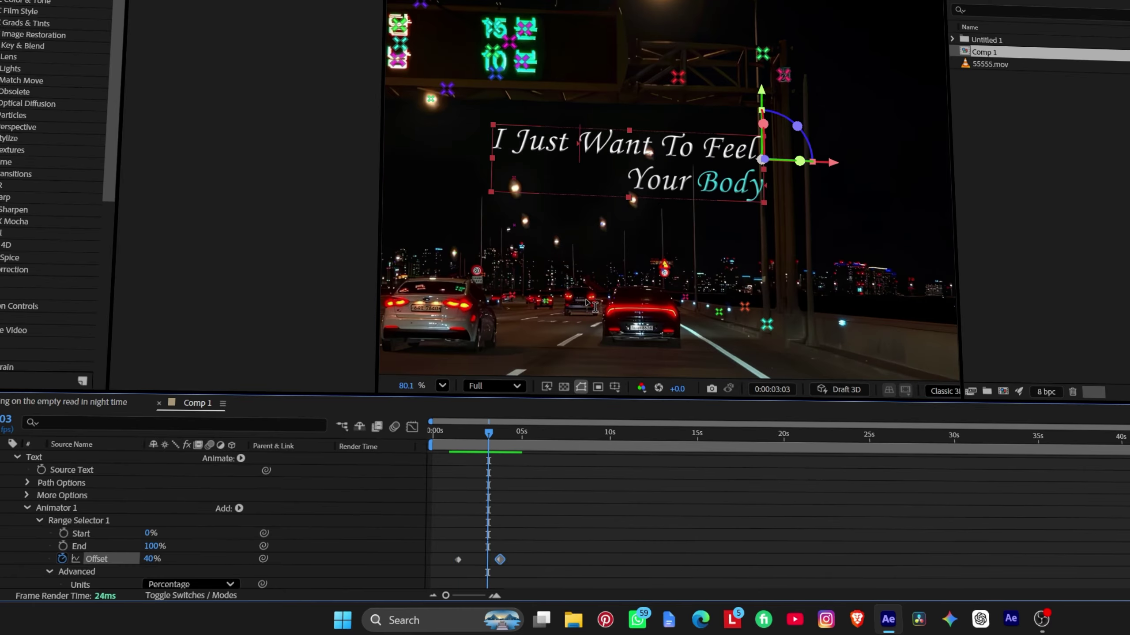
# - Duplicate the lyric layer as "Right Next To Mine" with "Mine" in red, and delay its start to about 3.5 seconds
pyautogui.scroll(-3, 588, 302)
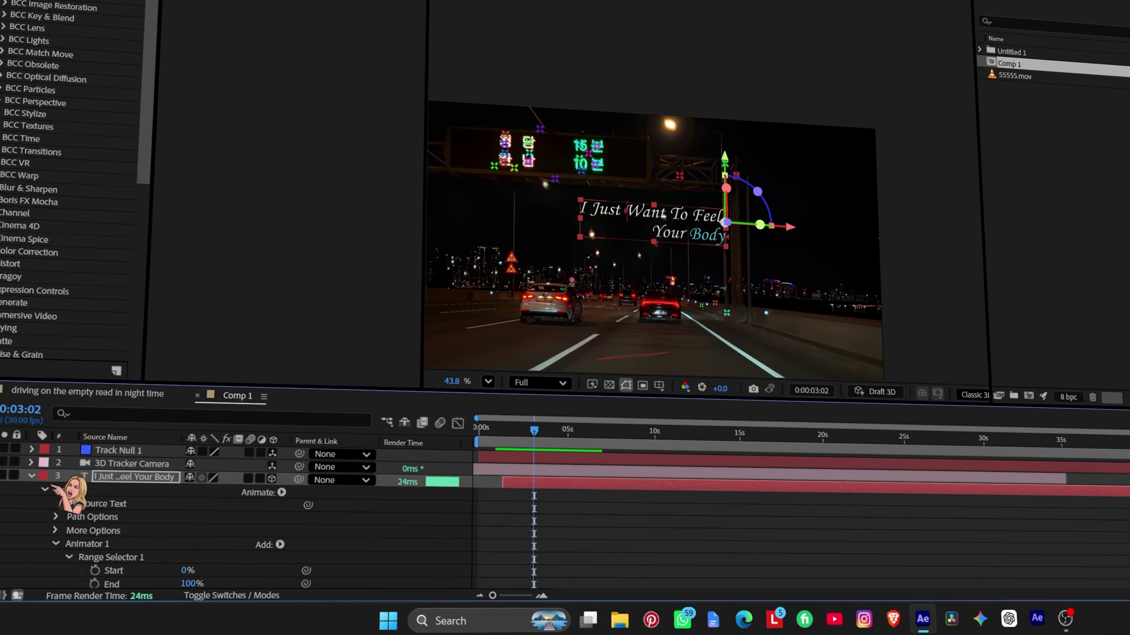
pyautogui.hotkey('ctrl', 'd')
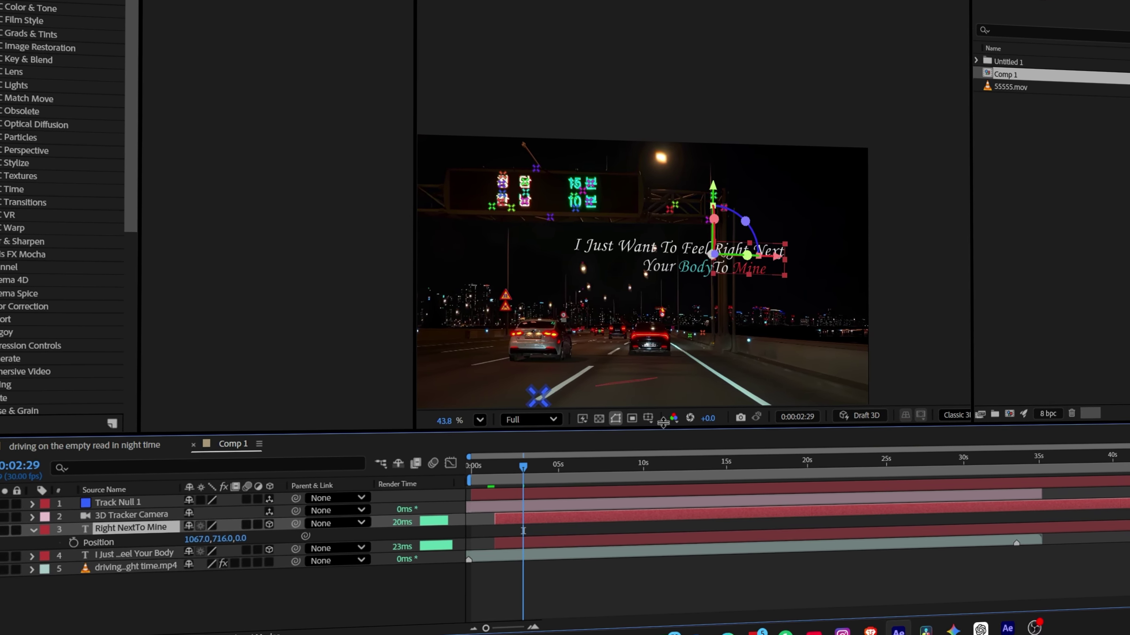
pyautogui.click(499, 527)
pyautogui.moveTo(510, 519); pyautogui.dragTo(519, 517)
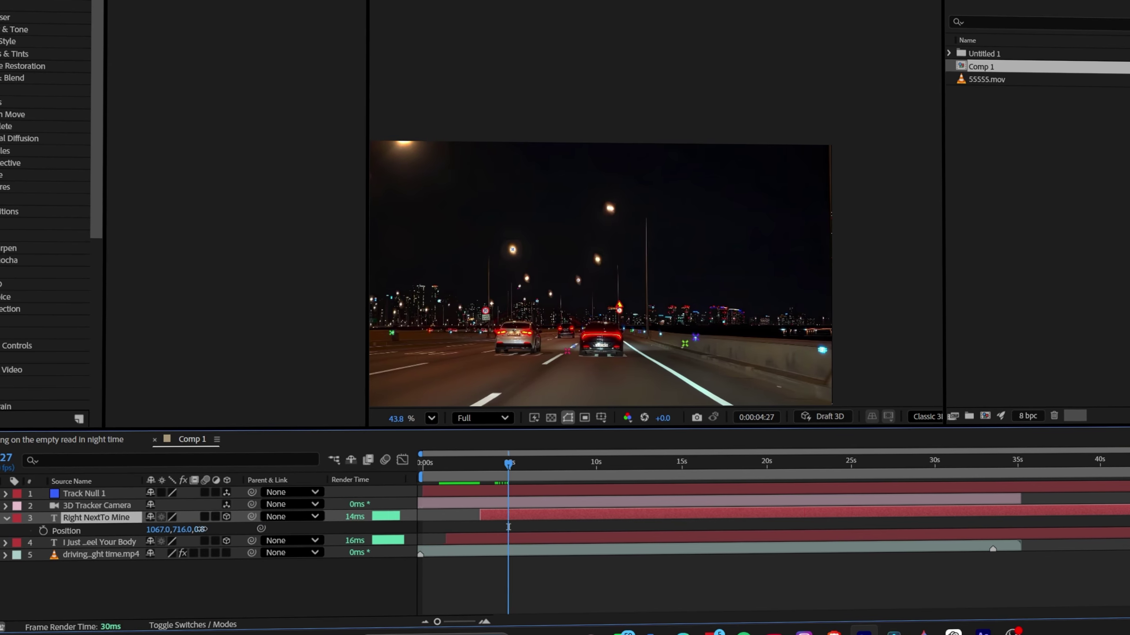
# - Push the "Right Next To Mine" text deeper along the road to position 1117, 866, 3472
pyautogui.moveTo(205, 526); pyautogui.dragTo(158, 528)
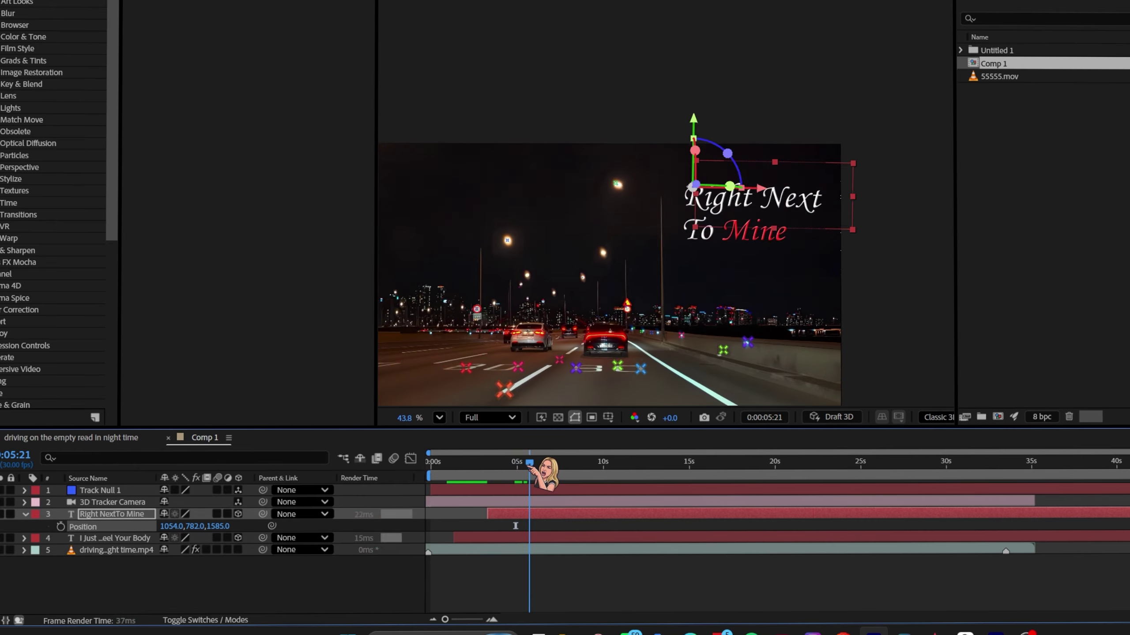
pyautogui.moveTo(215, 526); pyautogui.dragTo(179, 527)
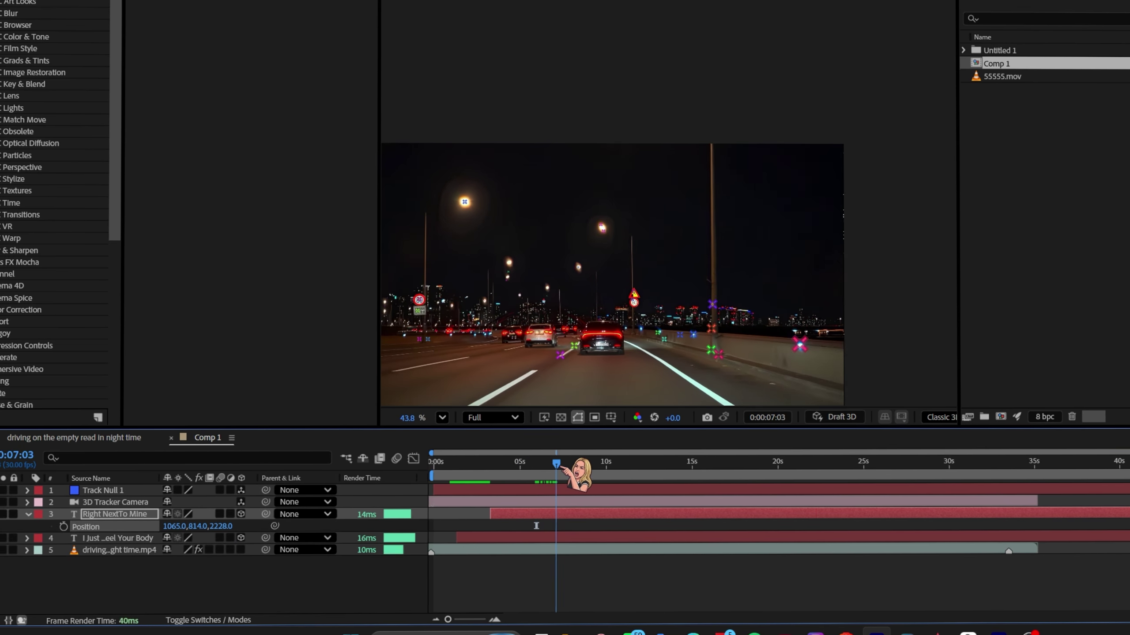
pyautogui.moveTo(225, 526); pyautogui.dragTo(193, 527)
pyautogui.scroll(-1, 631, 283)
pyautogui.moveTo(560, 465); pyautogui.dragTo(542, 464)
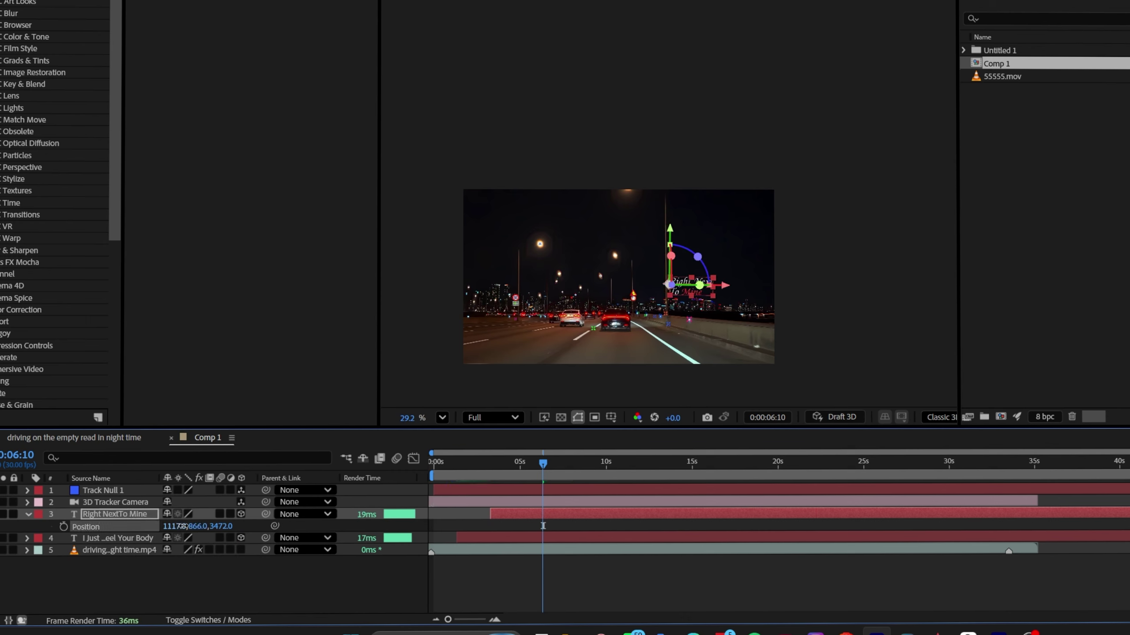
# - Split the "I Just Want To Feel Your Body" layer at 0:00:04:06 and delete the remainder
pyautogui.moveTo(542, 464); pyautogui.dragTo(507, 464)
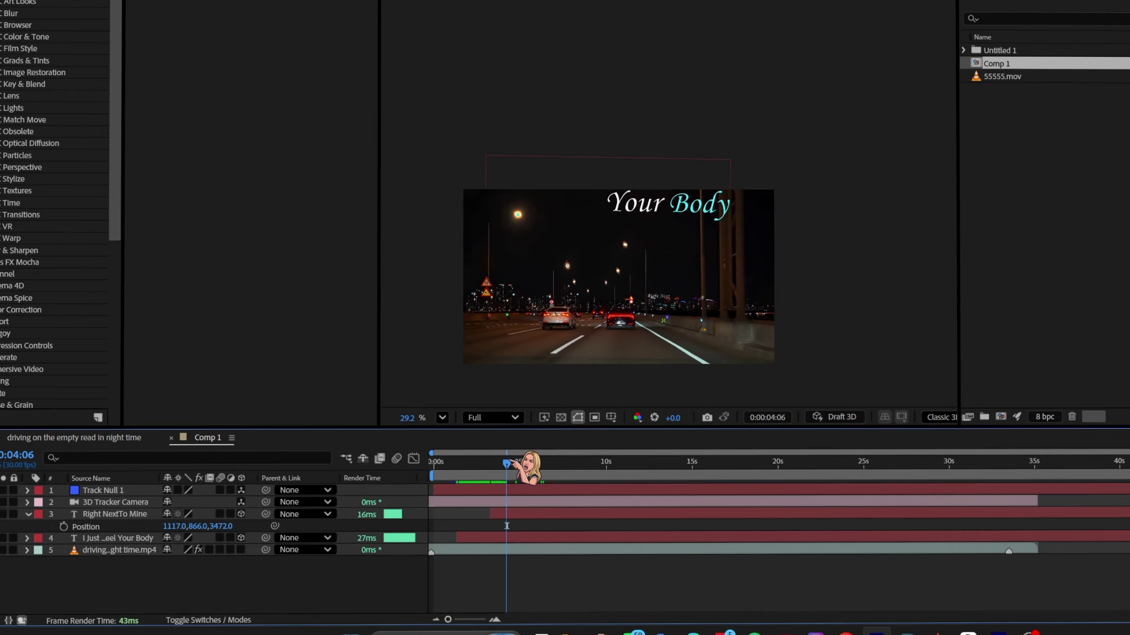
pyautogui.click(504, 537)
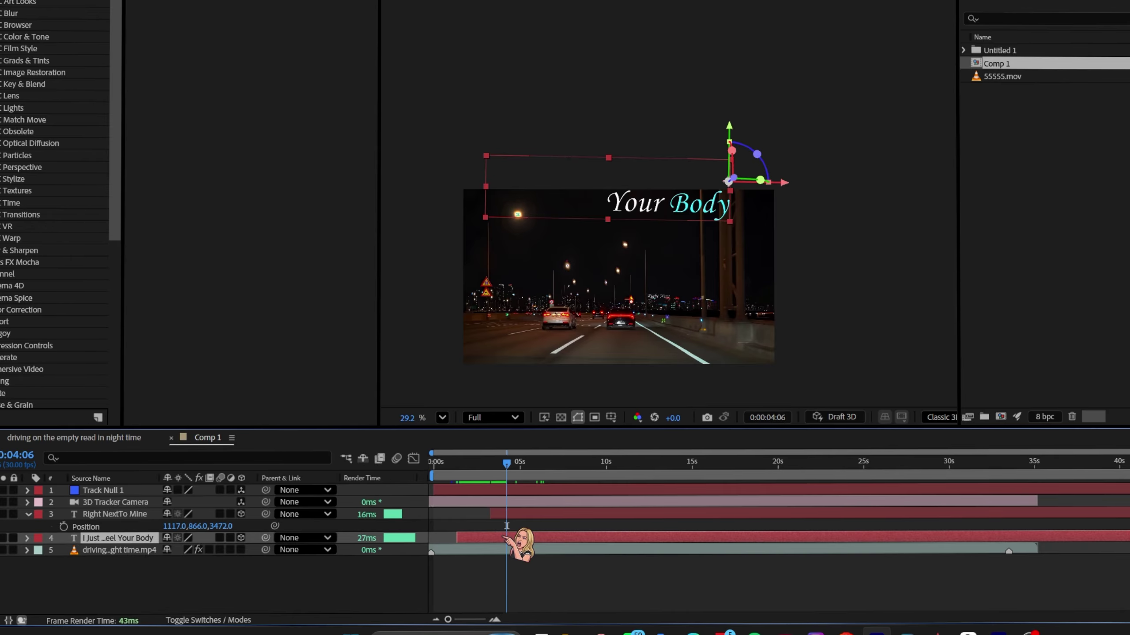
pyautogui.hotkey('ctrl', 'shift', 'd')
pyautogui.press('Delete')
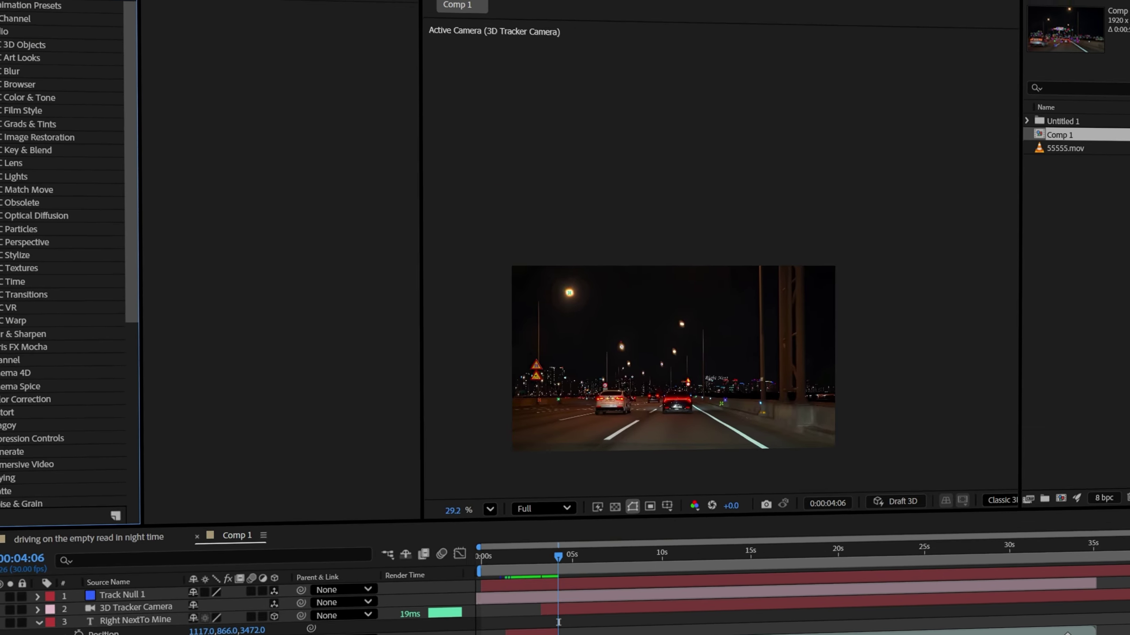
# - Find the fade presets and apply Fade In+Out - frames to the "I Just Want To Feel Your Body" layer
pyautogui.write('fade')
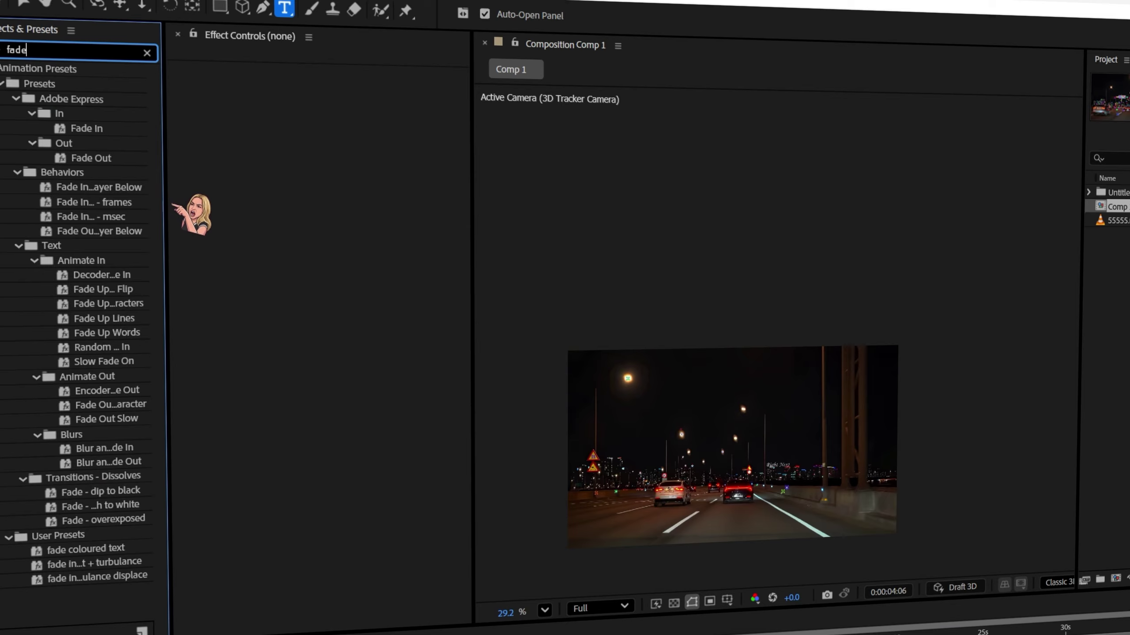
pyautogui.moveTo(164, 209); pyautogui.dragTo(235, 205)
pyautogui.click(111, 202)
pyautogui.moveTo(130, 202); pyautogui.dragTo(554, 537)
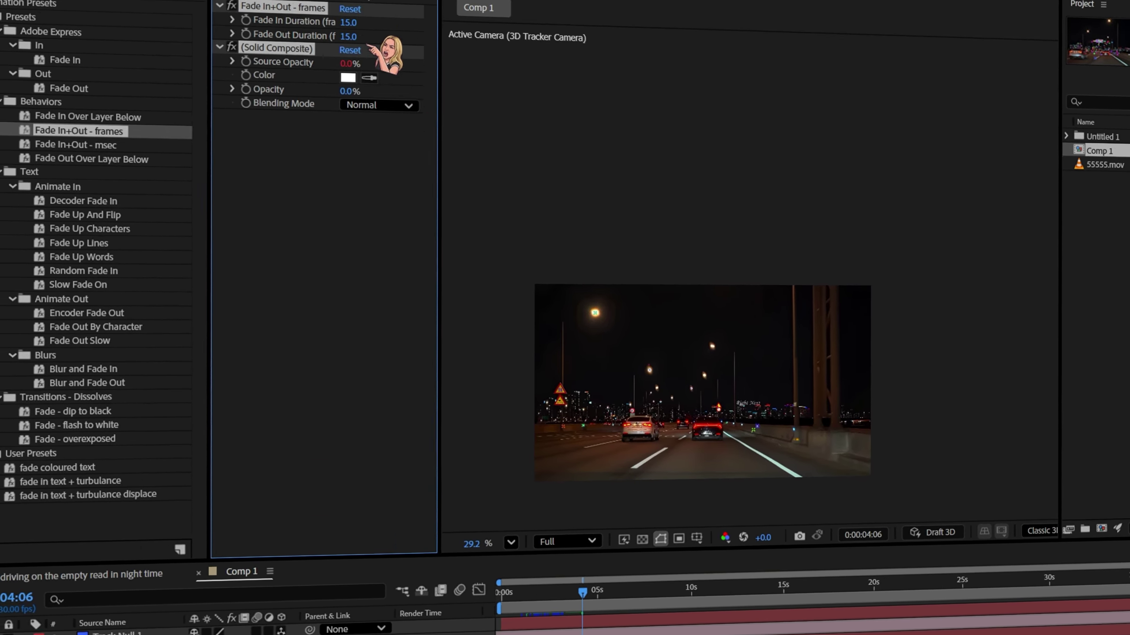
pyautogui.click(358, 81)
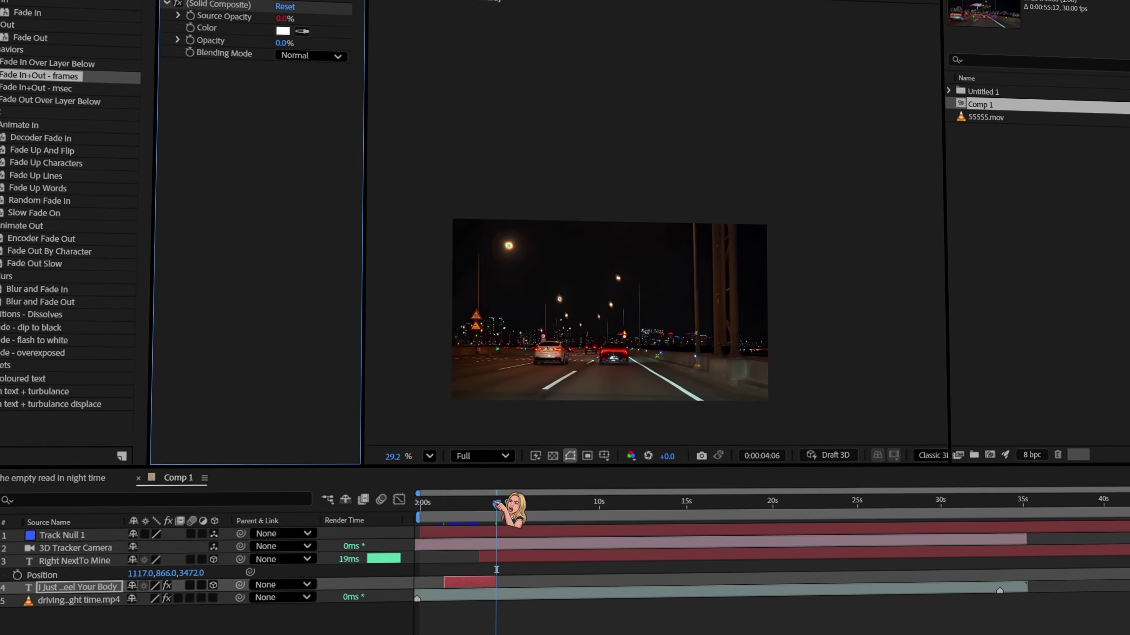
# - Set the "Right Next To Mine" layer to position 1117, 799, 3472 and scale 26%, and cut off its end at 0:00:07:04
pyautogui.moveTo(588, 634); pyautogui.dragTo(587, 633)
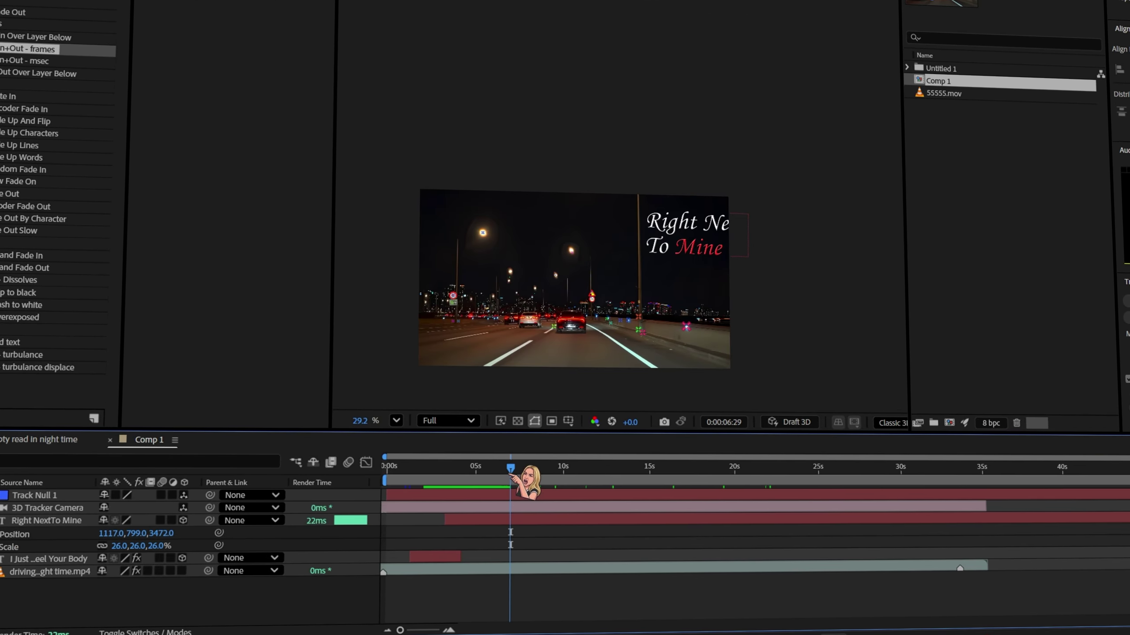
pyautogui.hotkey('ctrl', 'shift', 'd')
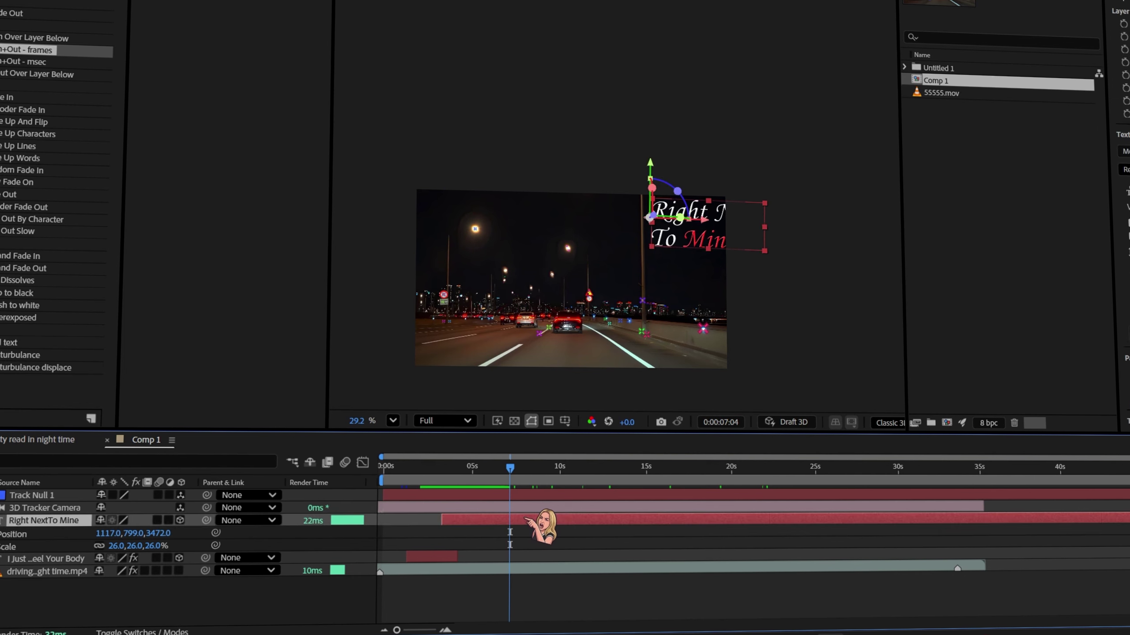
pyautogui.press('Delete')
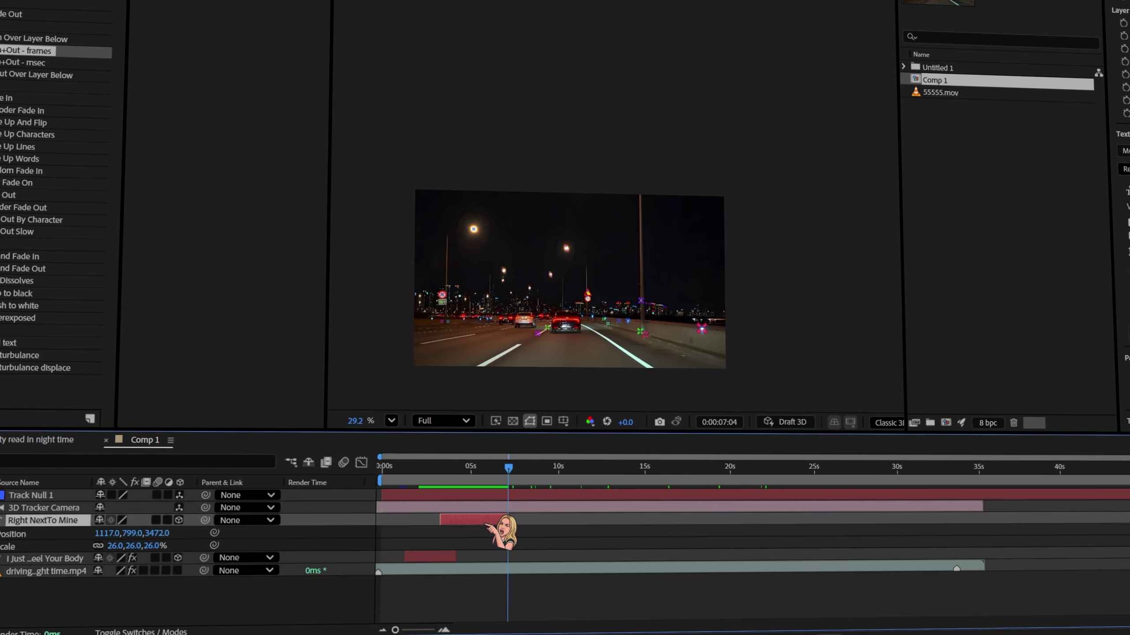
# - Duplicate the text as a right-aligned "all Night Long" with "Night" in blue, position it at 1095, 865, 3472, and preview the lyrics
pyautogui.hotkey('ctrl', 'z')
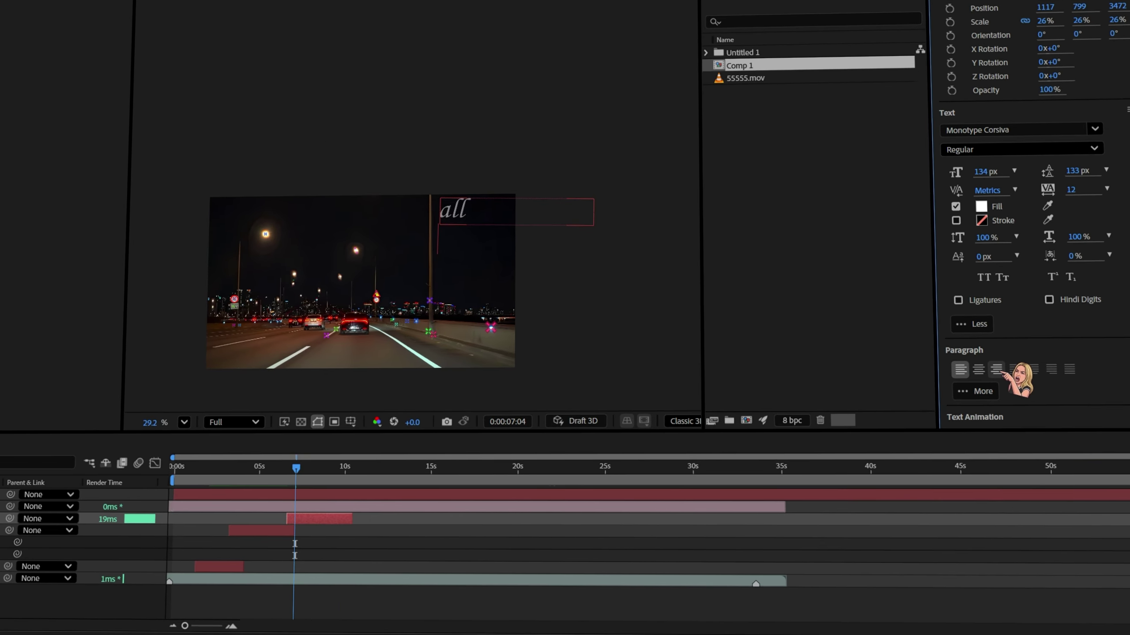
pyautogui.click(996, 370)
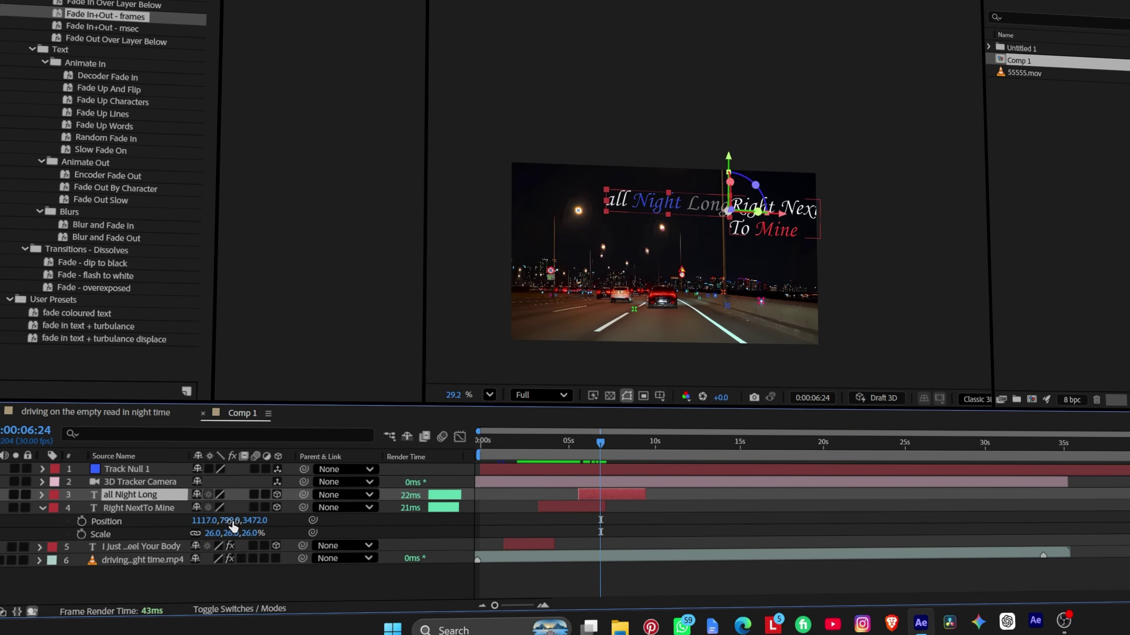
pyautogui.moveTo(202, 518); pyautogui.dragTo(259, 525)
pyautogui.moveTo(600, 462); pyautogui.dragTo(532, 462)
pyautogui.press('space')
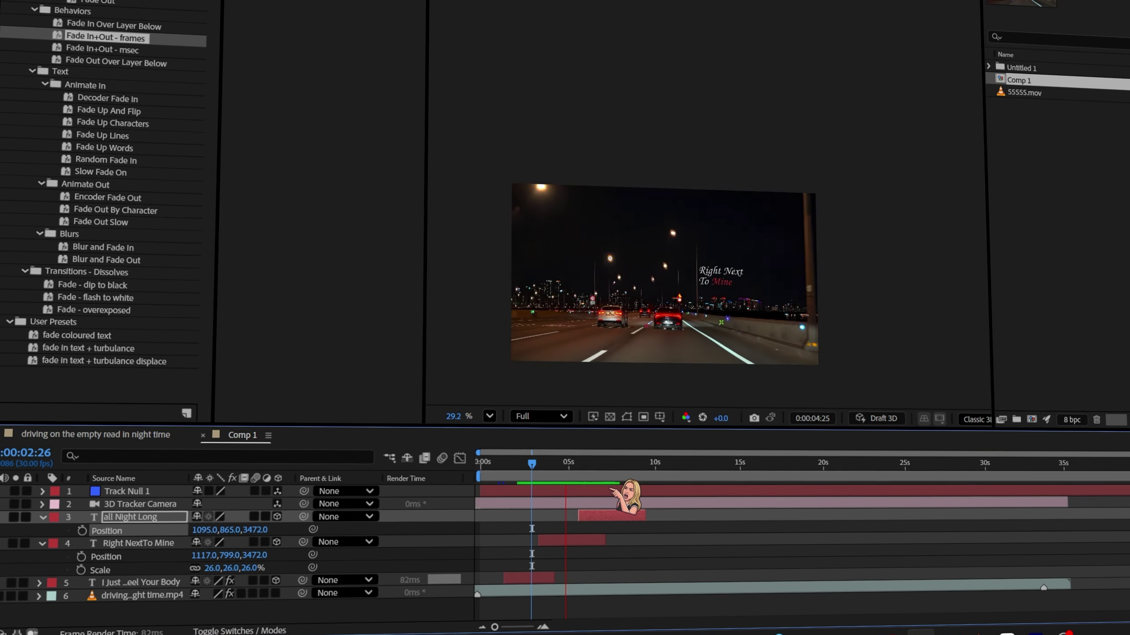
# - Preview the "all Night Long" reveal with its Range Selector Offset keyframes shown, and cut off the layer's end at 0:00:07:29
pyautogui.press('space')
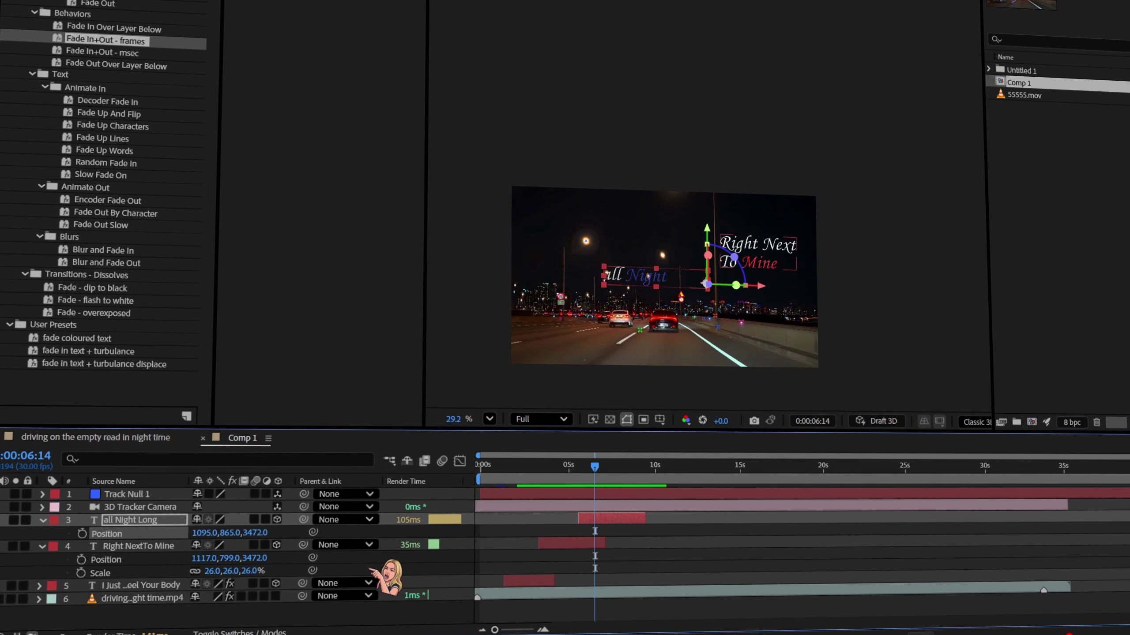
pyautogui.hotkey('shift', 's')
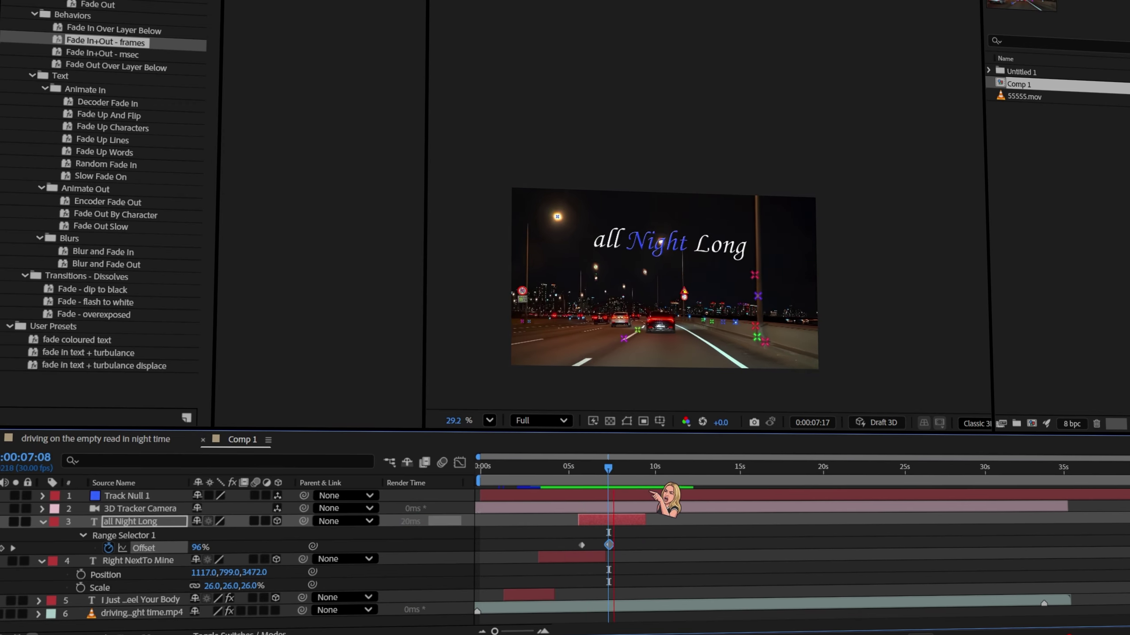
pyautogui.press('space')
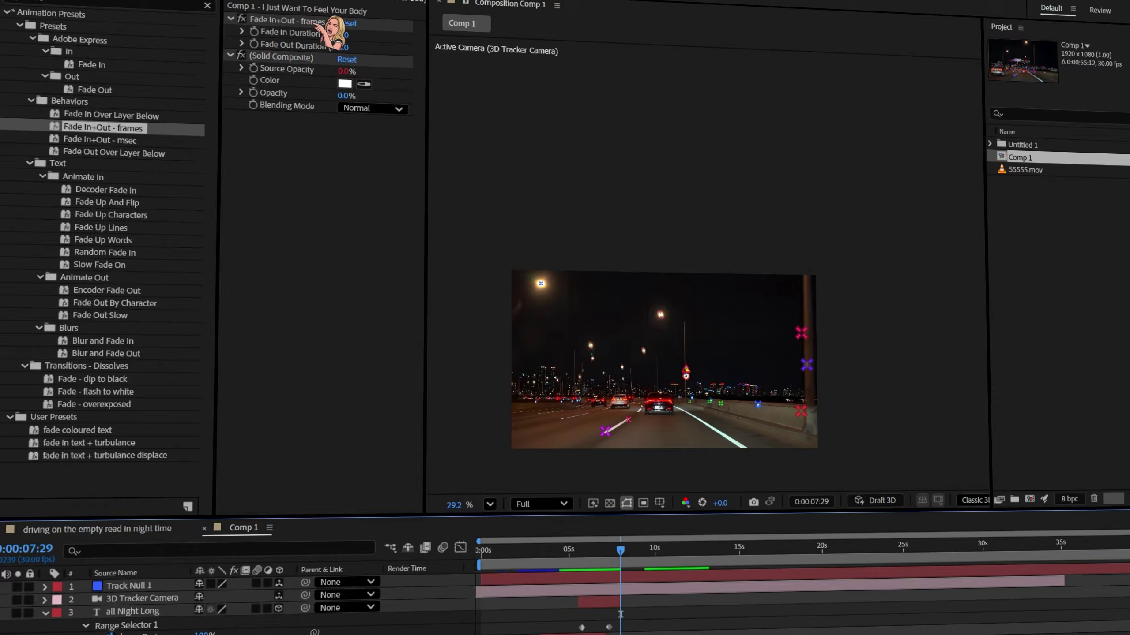
# - Copy the Fade In+Out - frames and Solid Composite effects from "I Just Want To Feel Your Body" onto the "Right Next To Mine" and "all Night Long" layers
pyautogui.click(315, 22)
pyautogui.keyDown('ctrl'); pyautogui.click(305, 57); pyautogui.keyUp('ctrl')
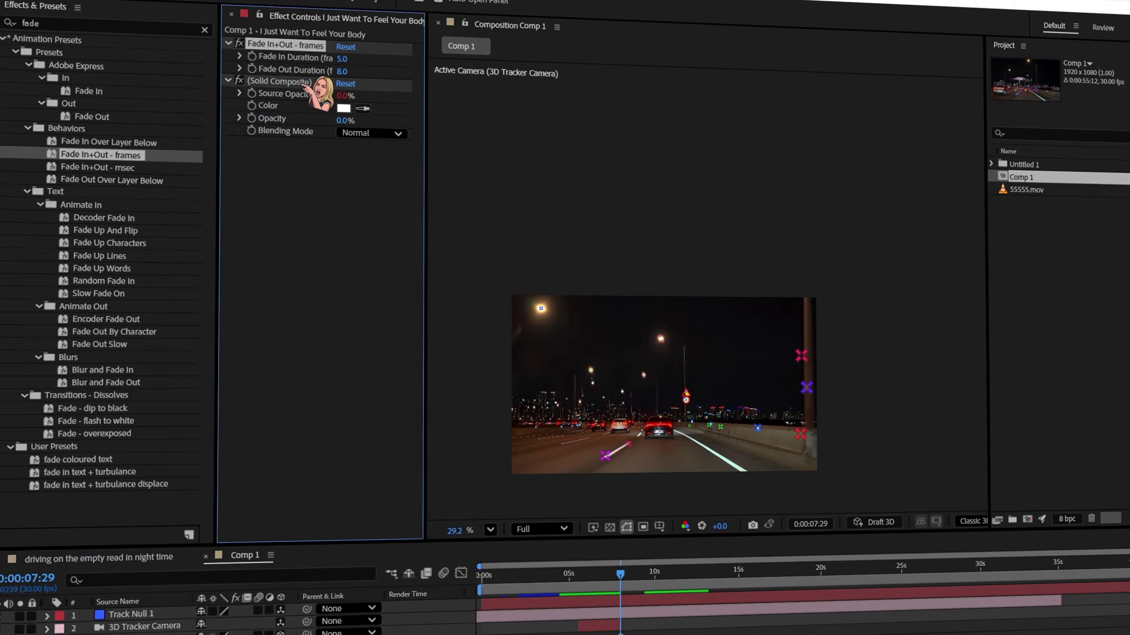
pyautogui.click(580, 610)
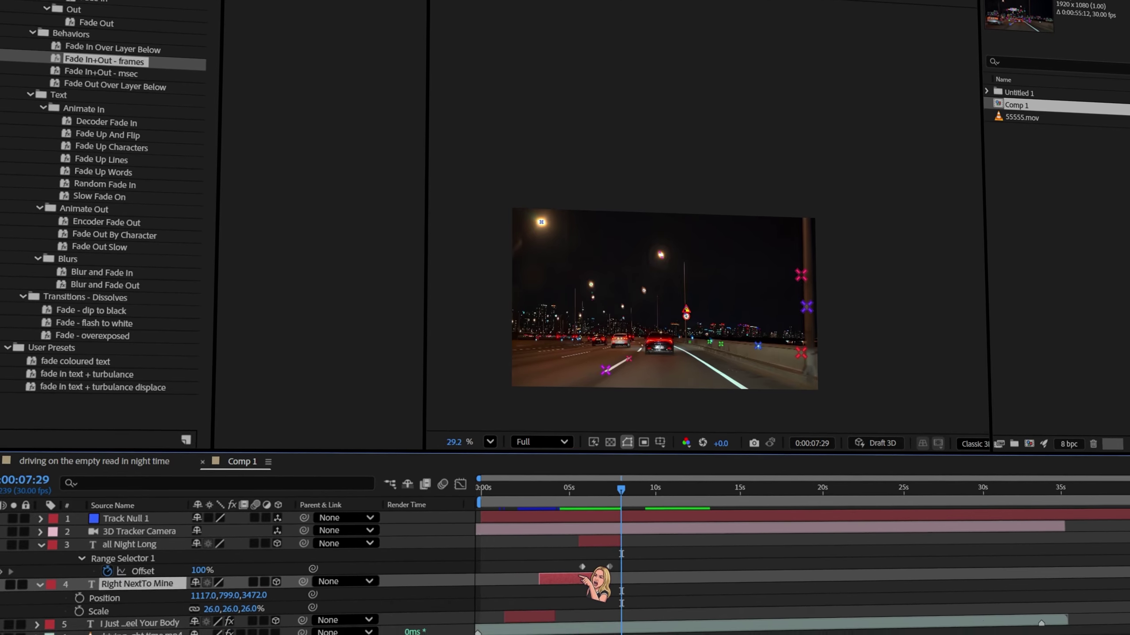
pyautogui.hotkey('ctrl', 'v')
pyautogui.click(596, 574)
pyautogui.hotkey('ctrl', 'v')
pyautogui.moveTo(620, 521); pyautogui.dragTo(483, 522)
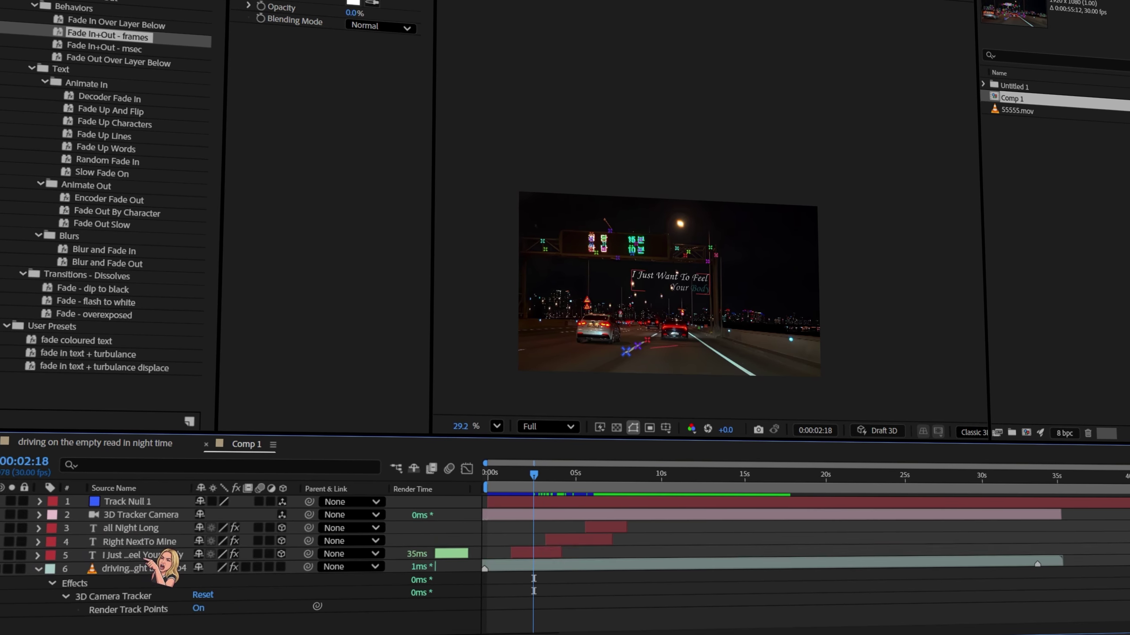
# - Pre-compose the three lyric layers, 3D Tracker Camera and Track Null 1 as Pre-comp 2, moving all attributes into the new composition
pyautogui.click(145, 554)
pyautogui.keyDown('shift'); pyautogui.click(134, 502); pyautogui.keyUp('shift')
pyautogui.hotkey('ctrl', 'shift', 'c')
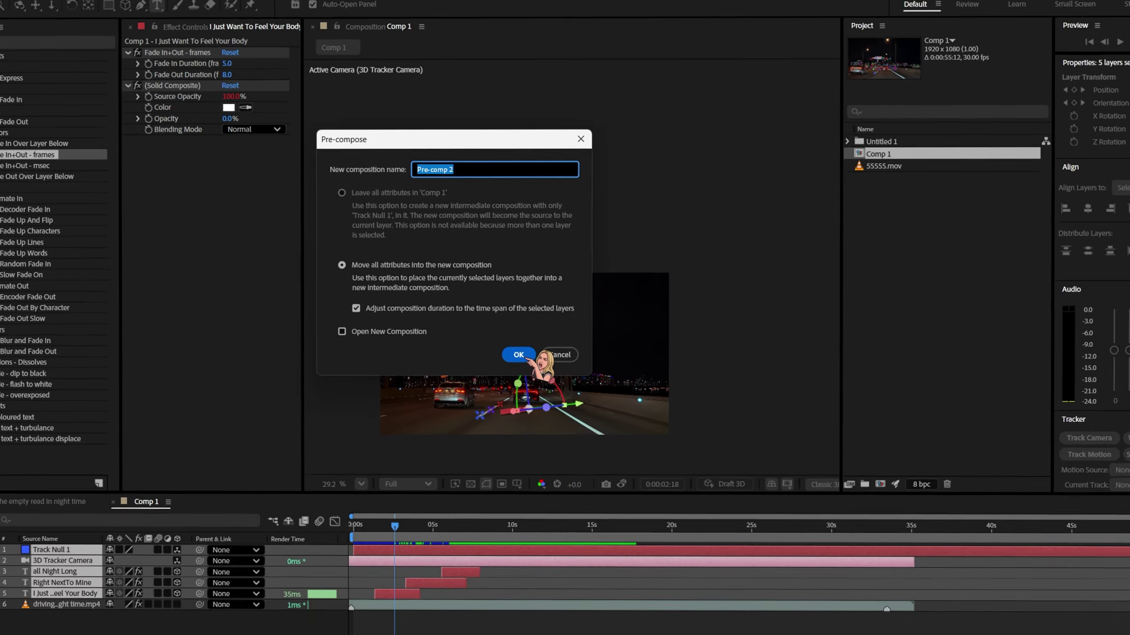
pyautogui.click(637, 441)
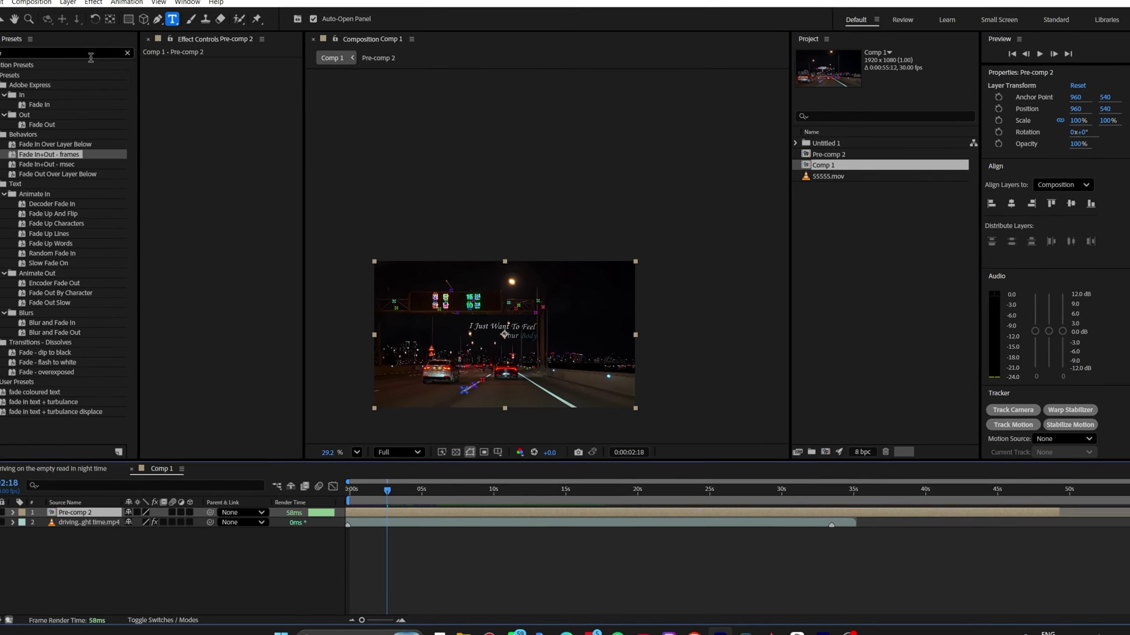
# - Find Deep Glow 2 and apply it to Pre-comp 2 with exposure 0.10 and radius 1500
pyautogui.moveTo(89, 47); pyautogui.dragTo(2, 48)
pyautogui.write('deep glow')
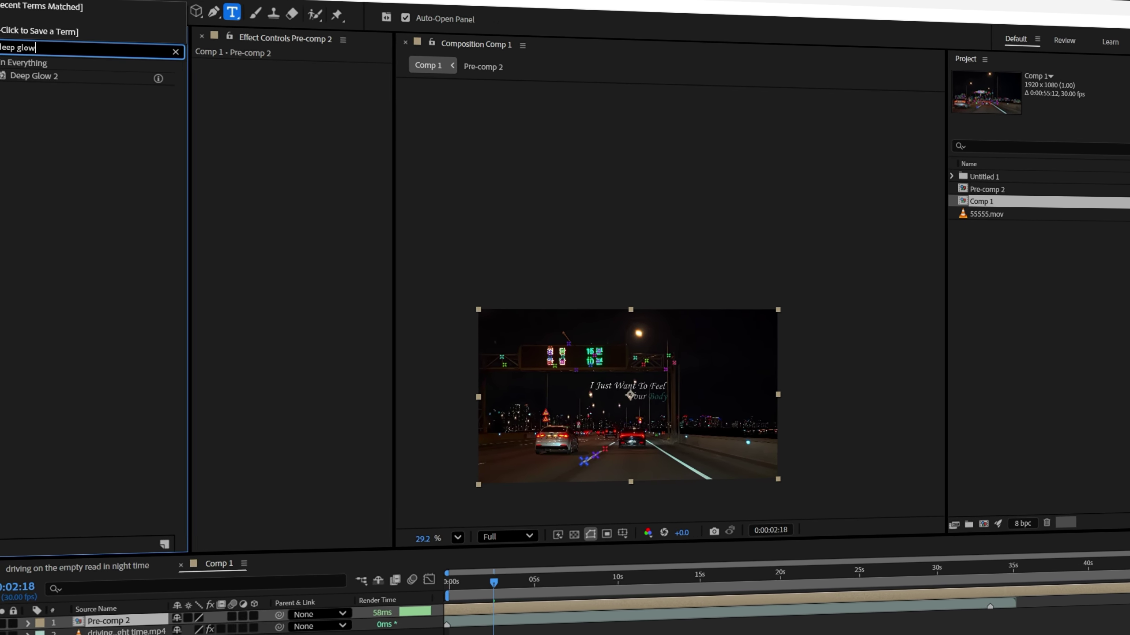
pyautogui.moveTo(28, 78); pyautogui.dragTo(332, 141)
pyautogui.moveTo(322, 129); pyautogui.dragTo(322, 129)
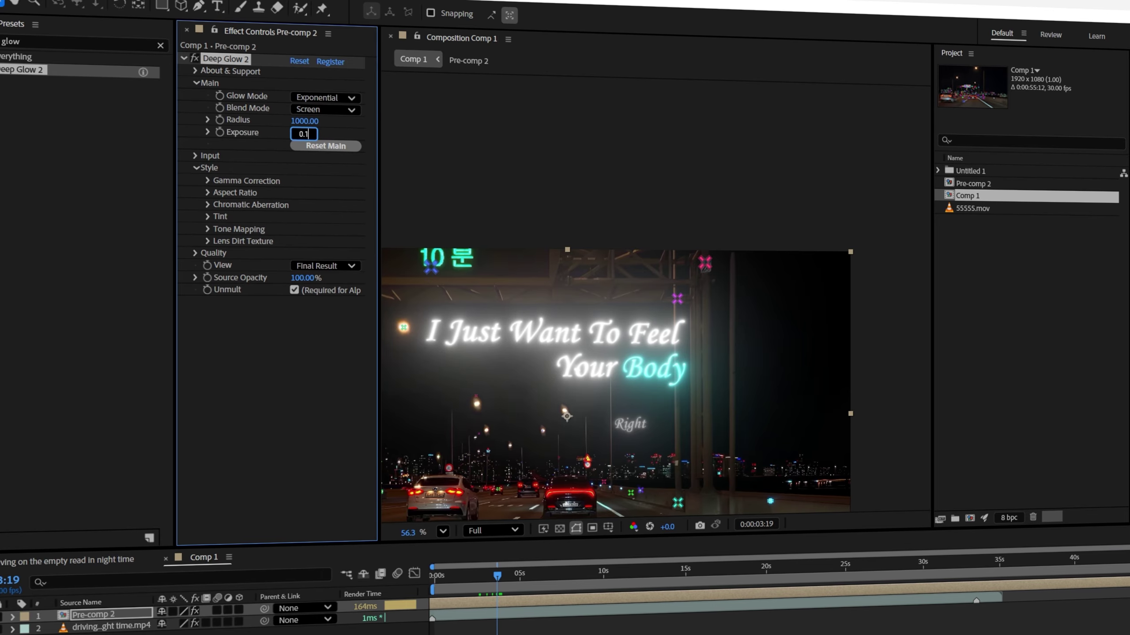
pyautogui.press('Return')
pyautogui.click(302, 121)
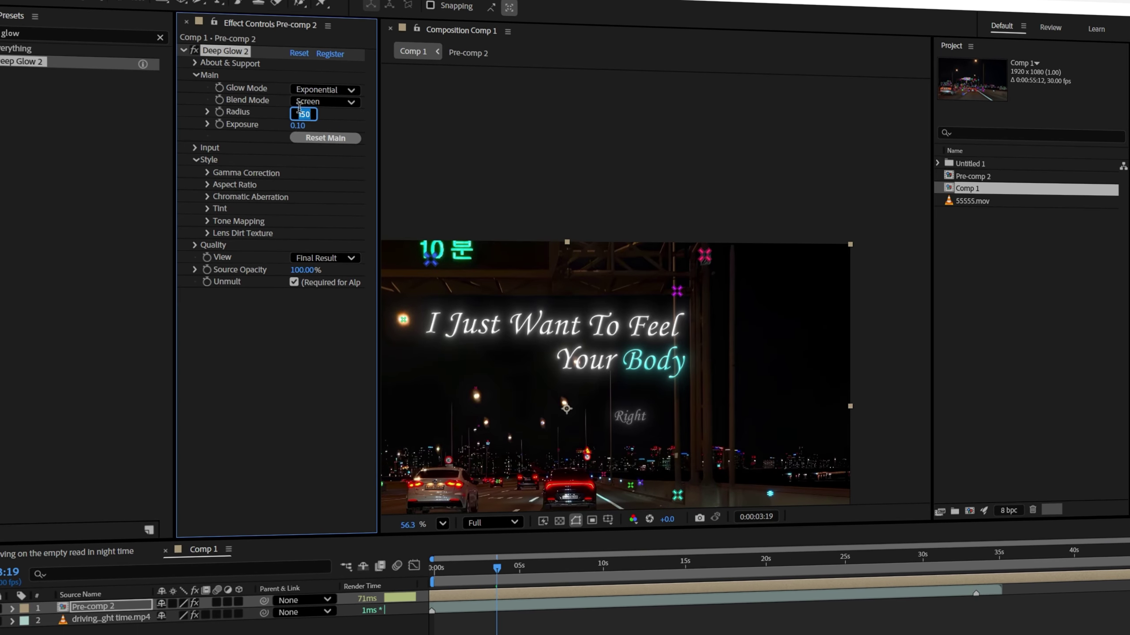
pyautogui.write('150')
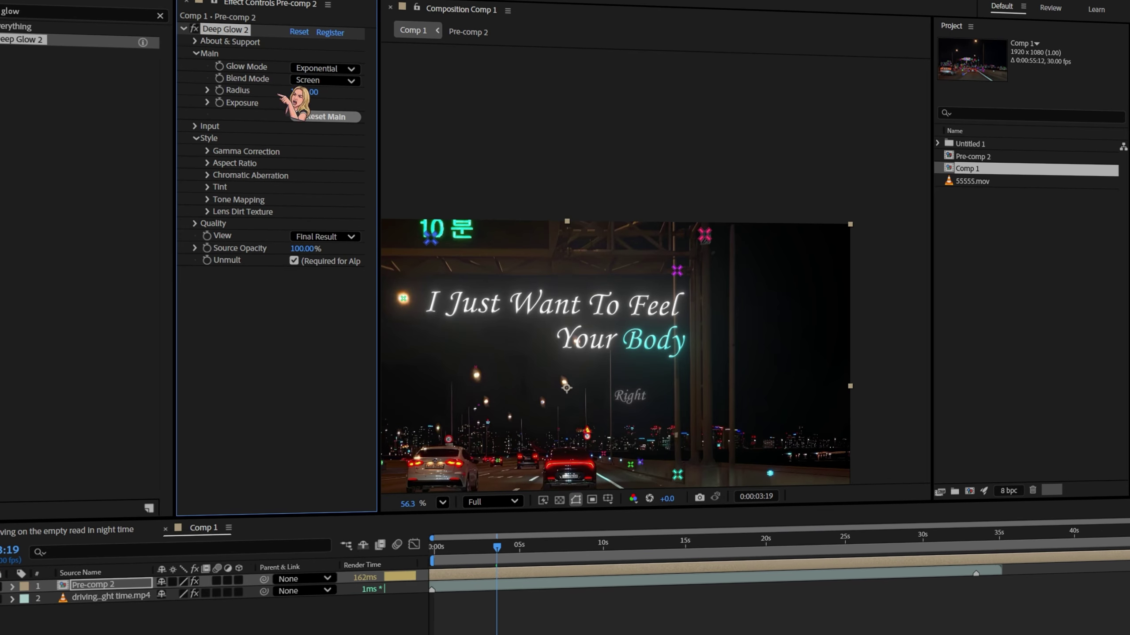
pyautogui.scroll(-2, 538, 278)
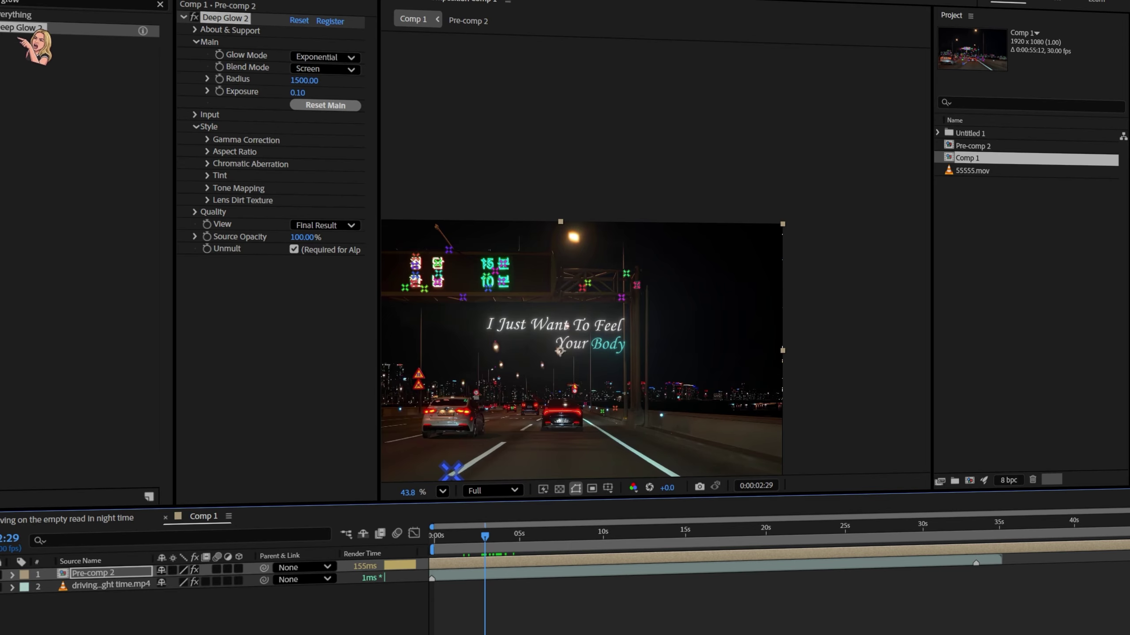
# - Find Turbulent Displace and apply it to Pre-comp 2 with amount 10 and size 16
pyautogui.write('turbulent')
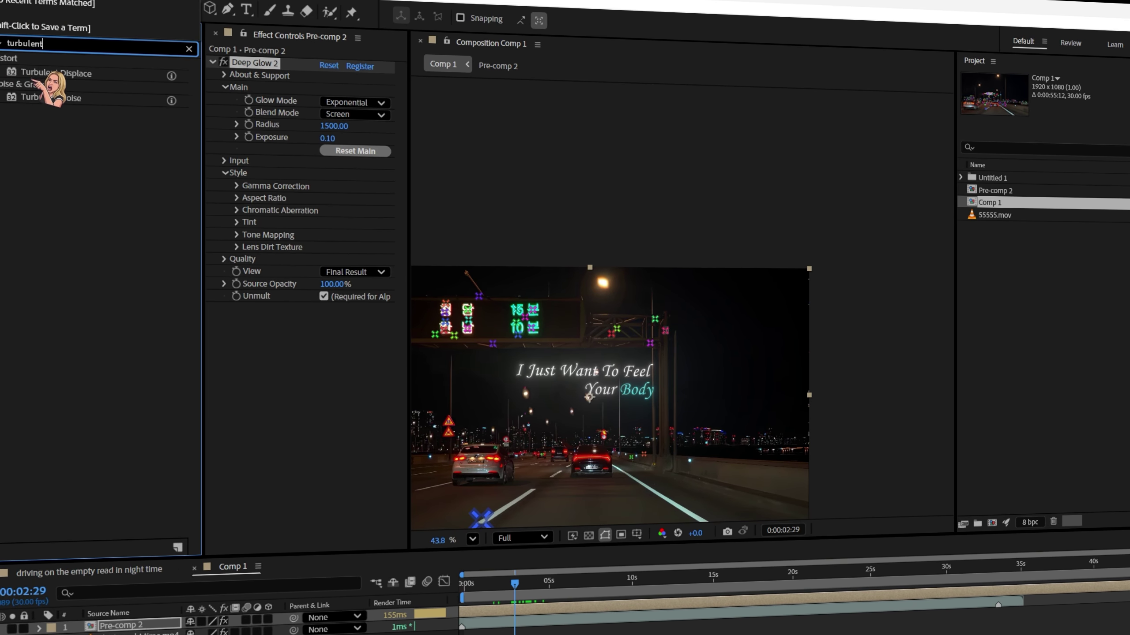
pyautogui.moveTo(38, 78); pyautogui.dragTo(387, 331)
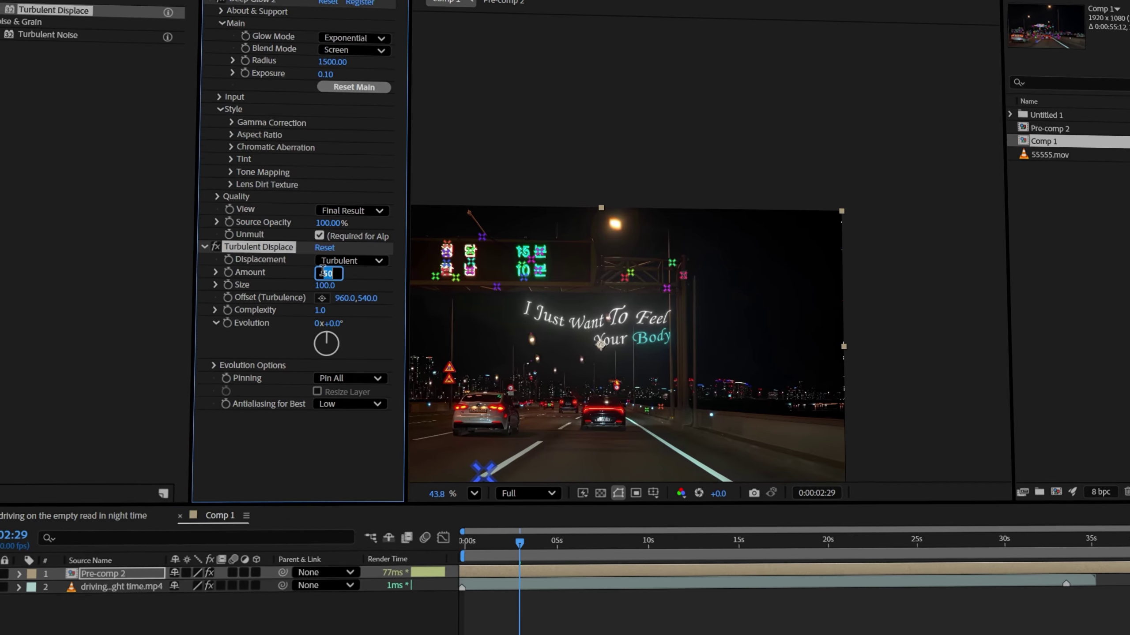
pyautogui.click(270, 308)
pyautogui.write('10')
pyautogui.click(363, 259)
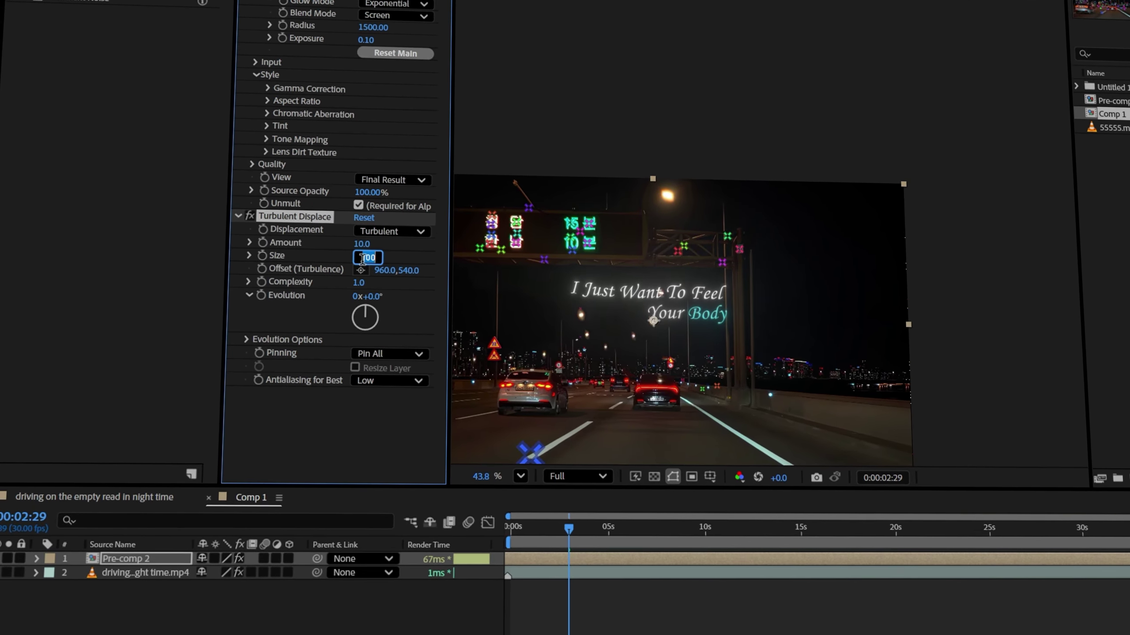
pyautogui.write('16.')
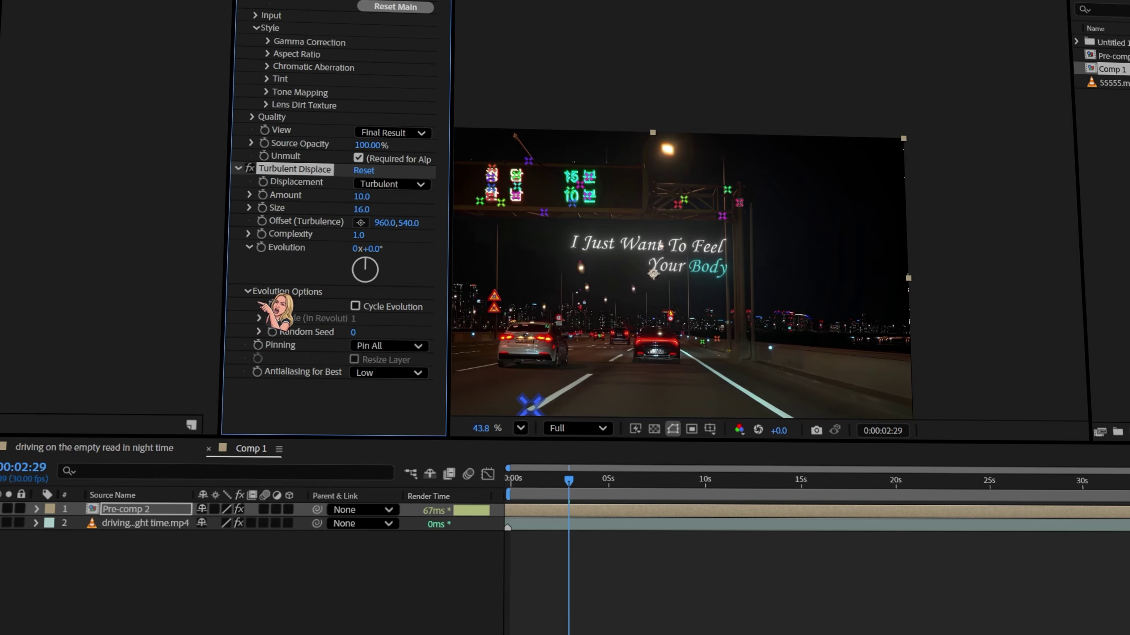
# - Add a time-based expression starting with "time*" to the Turbulent Displace effect's Random Seed
pyautogui.keyDown('alt'); pyautogui.click(272, 332); pyautogui.keyUp('alt')
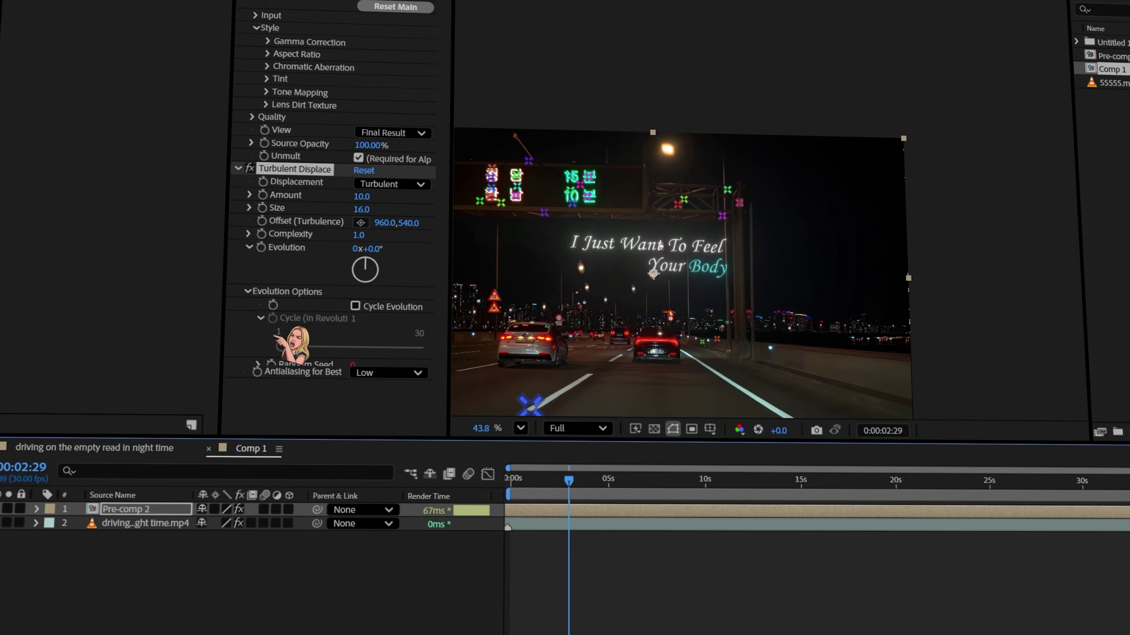
pyautogui.write('time*')
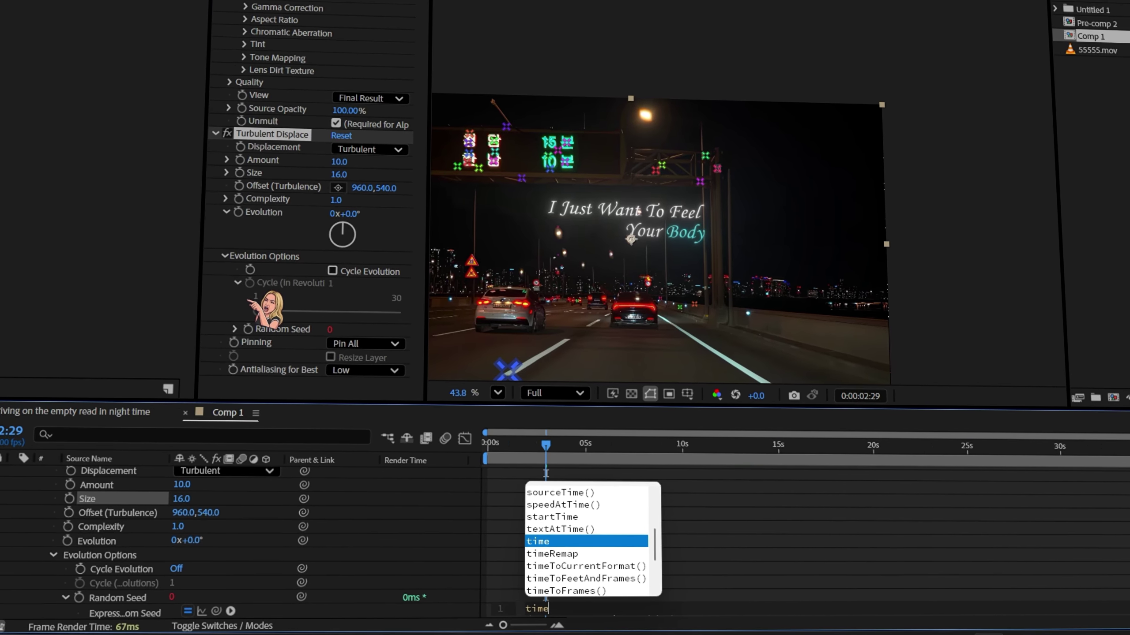